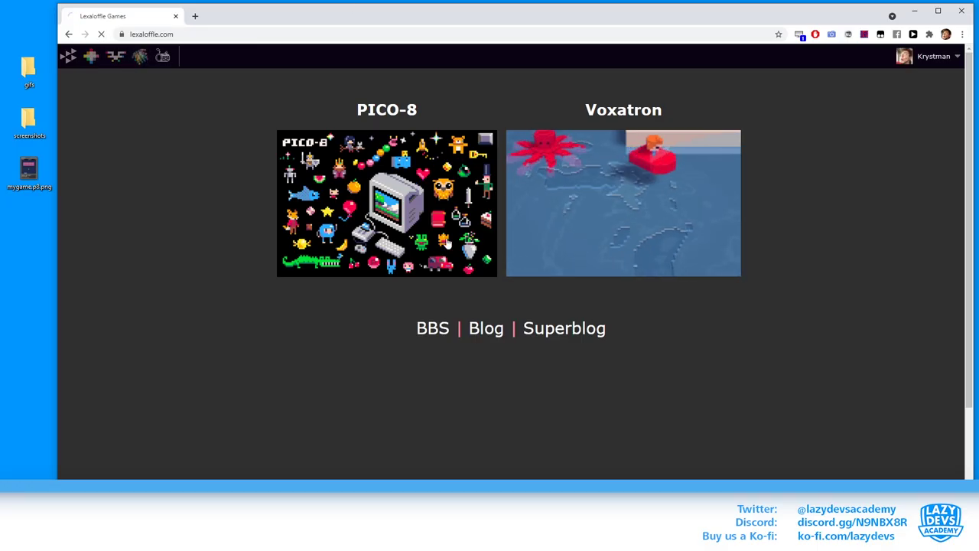
Go from the Lexaloffle home page to the PICO-8 product page.
left_click(458, 271)
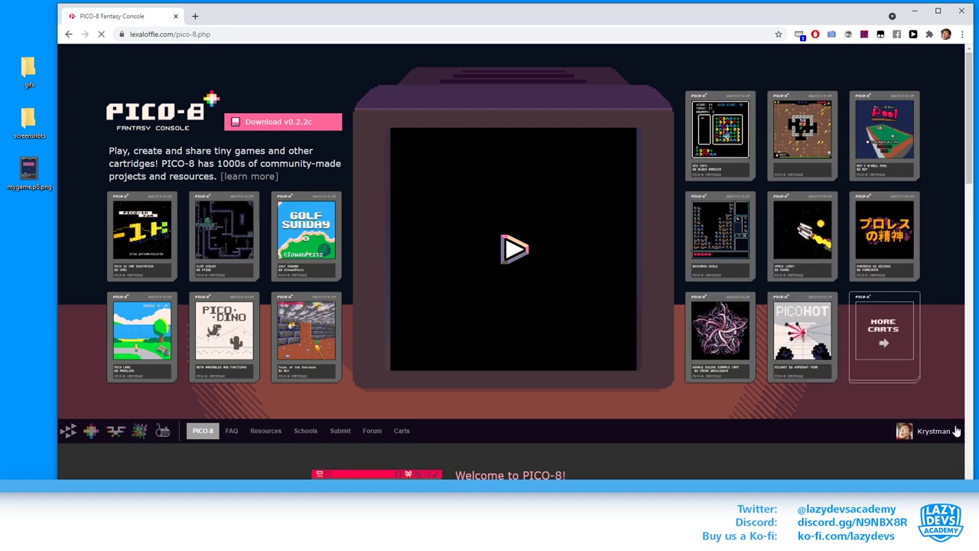
Scroll down the PICO-8 page to the Welcome to PICO-8 section.
scroll(935, 386, "down", 2)
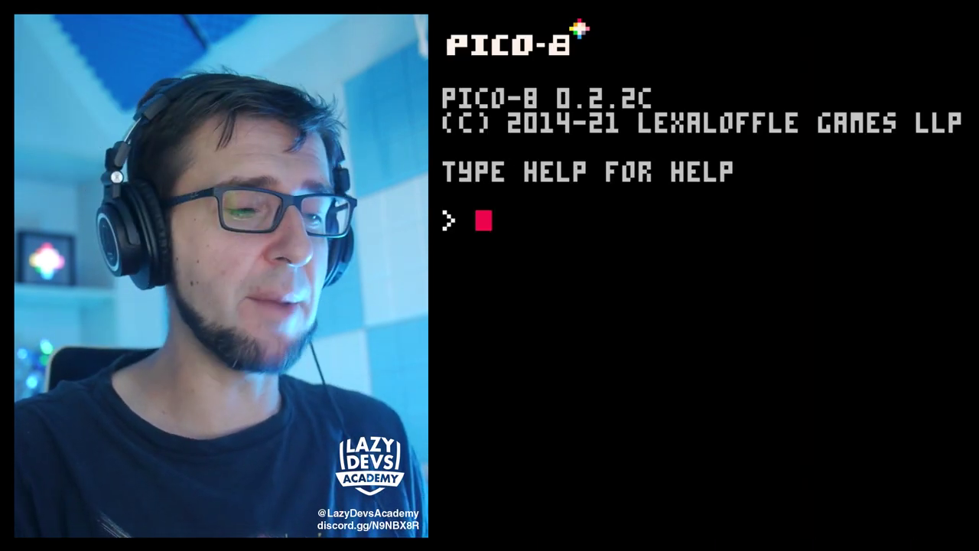
List the directory with DIR, load and test-run mygame, then return to the console.
type("dir")
key("Return")
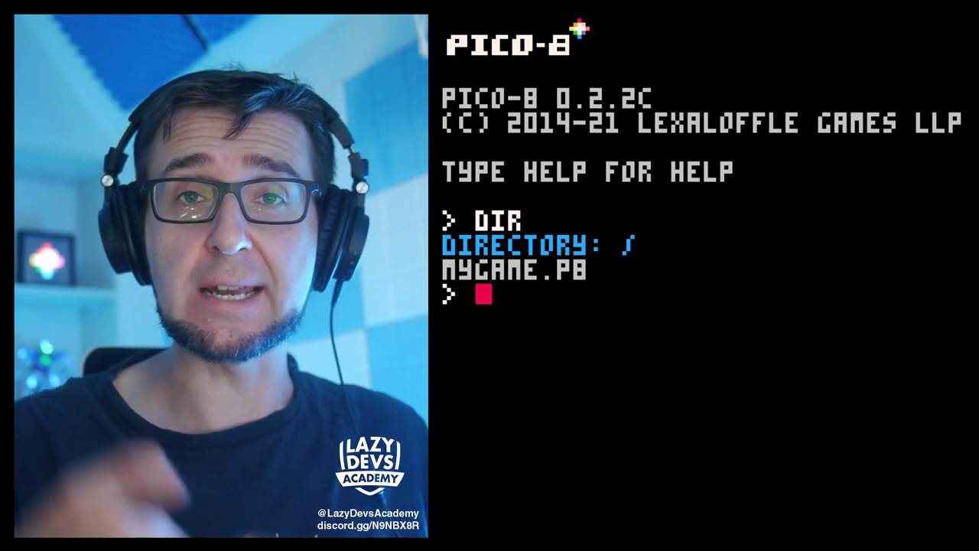
type("load mygame")
key("Return")
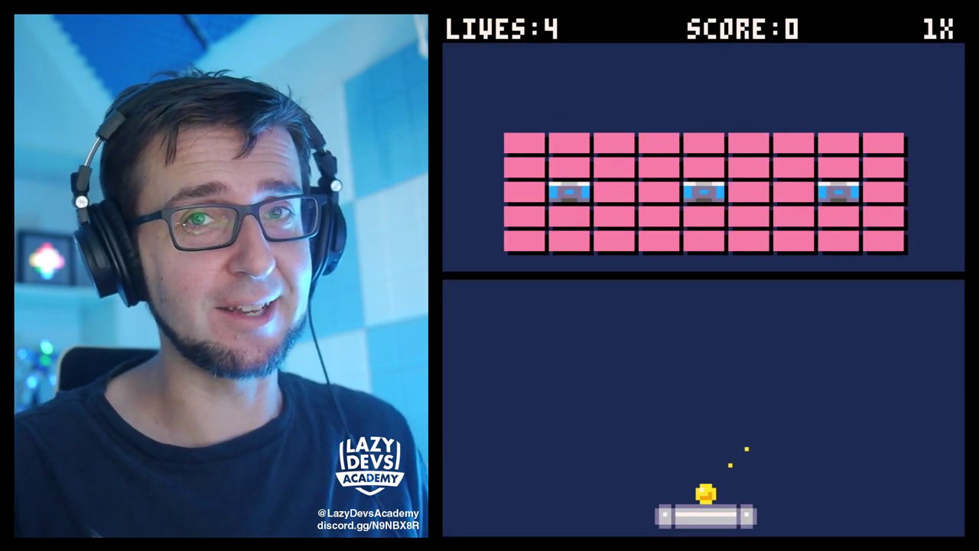
key("Escape")
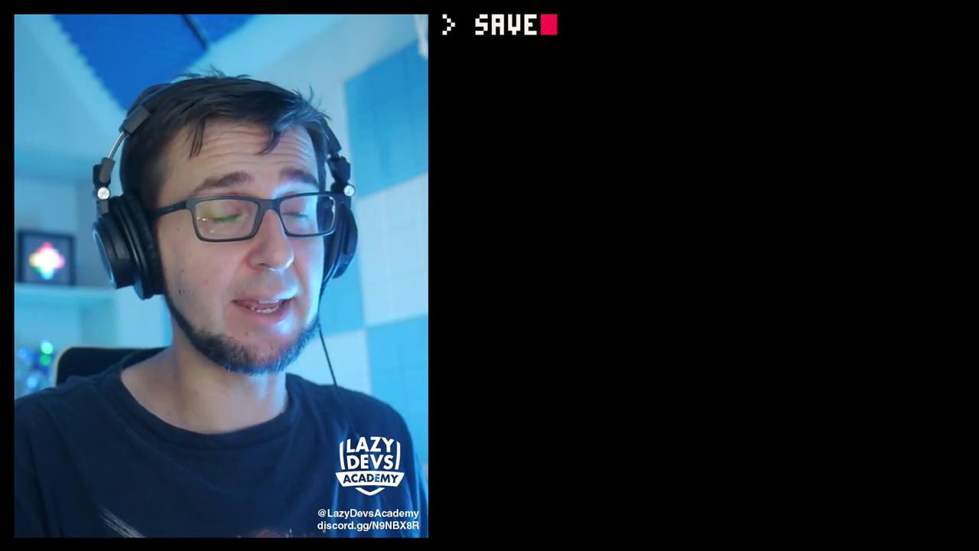
type("mygame")
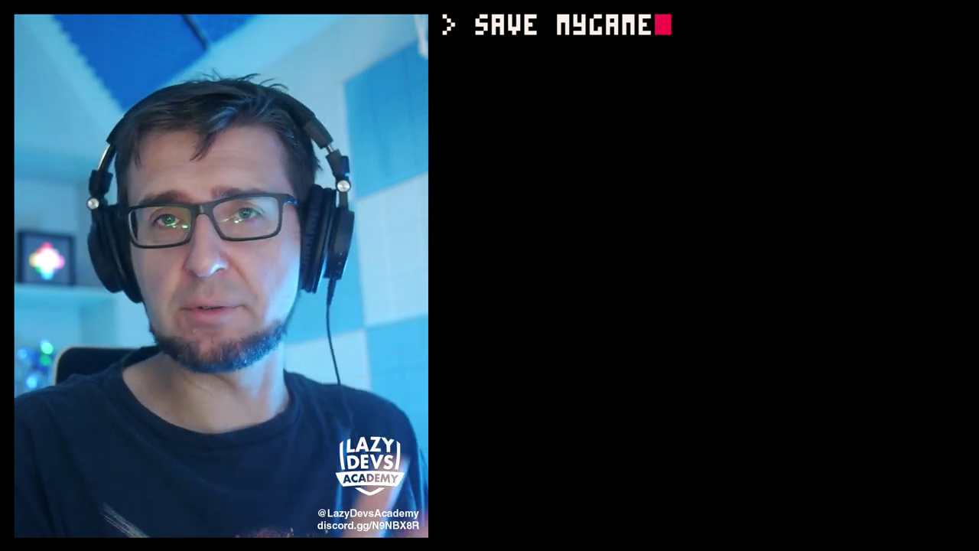
type(".png")
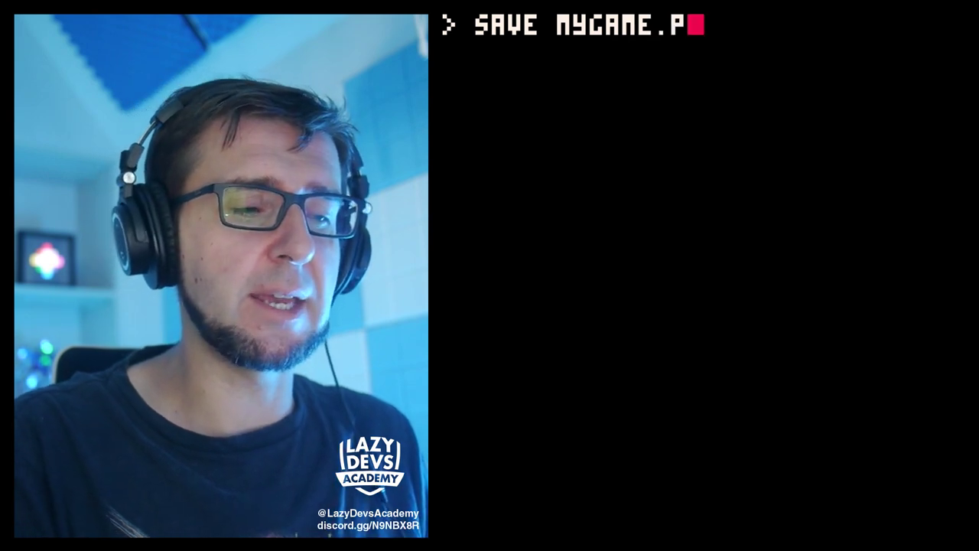
Fix the typo in the command and save the cartridge as mygame.p8.png.
key("BackSpace")
type("g")
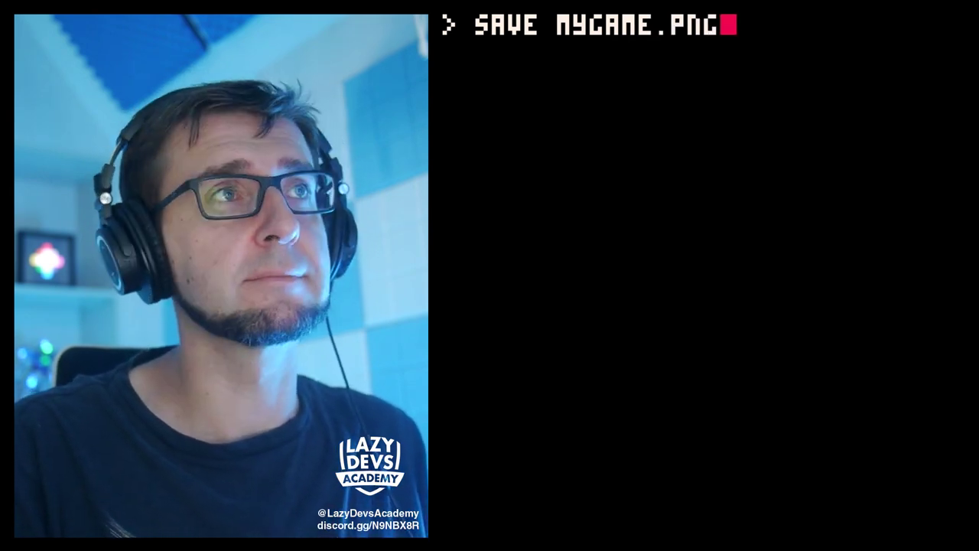
key("Return")
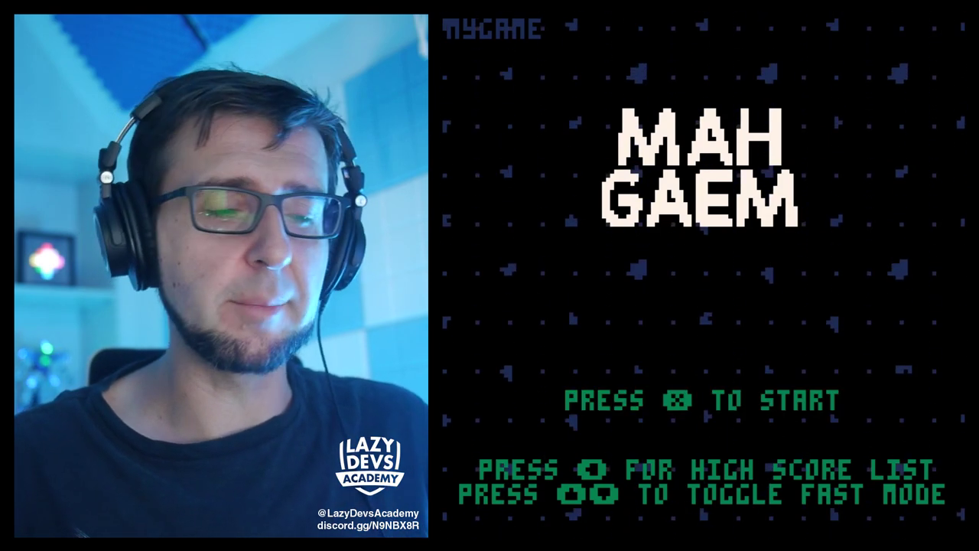
Capture the title screen as the cartridge label, then test-play by moving the paddle and launching the ball.
key("F7")
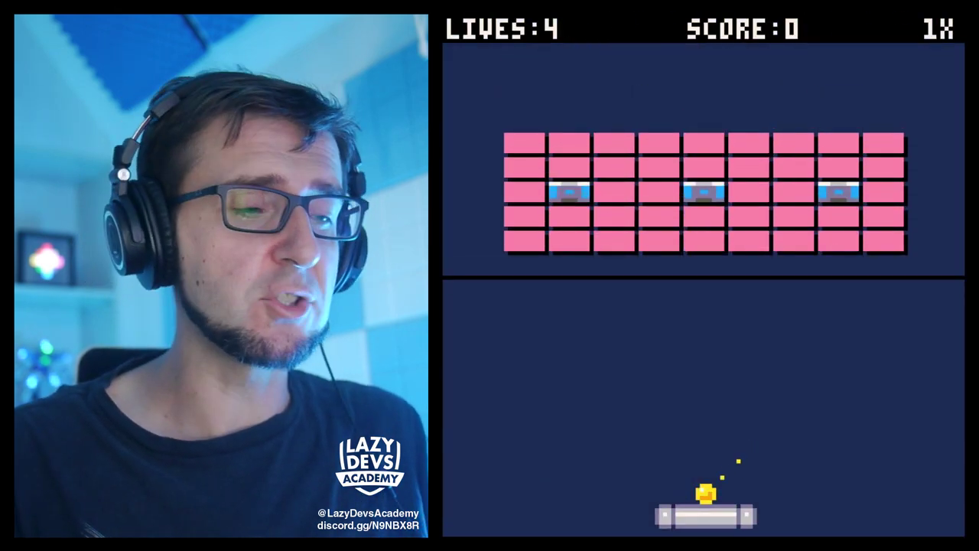
key("Left")
key("x")
key("Right")
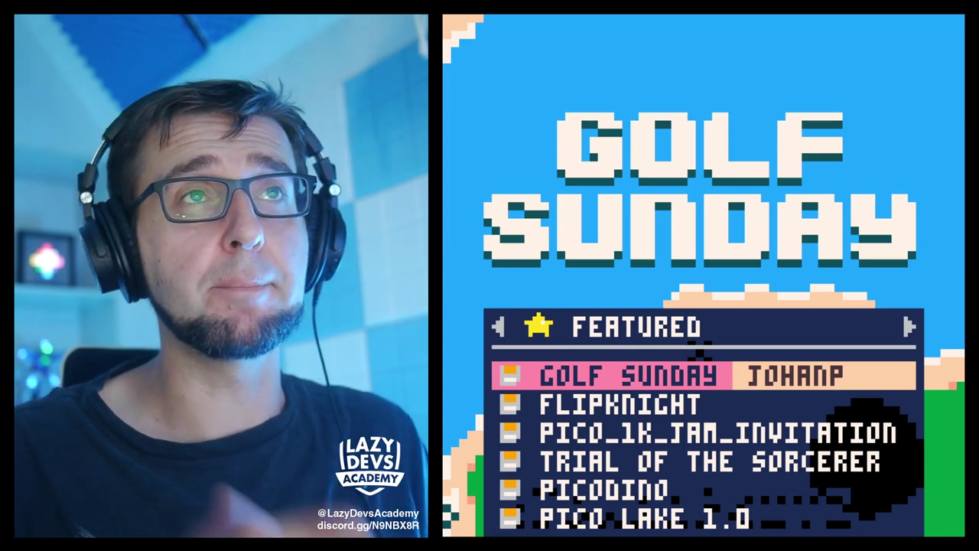
Browse the Featured carts down to YARN and back up to SNAIL, then exit to the console.
key("Down")
key("Down")
key("Down")
key("Down")
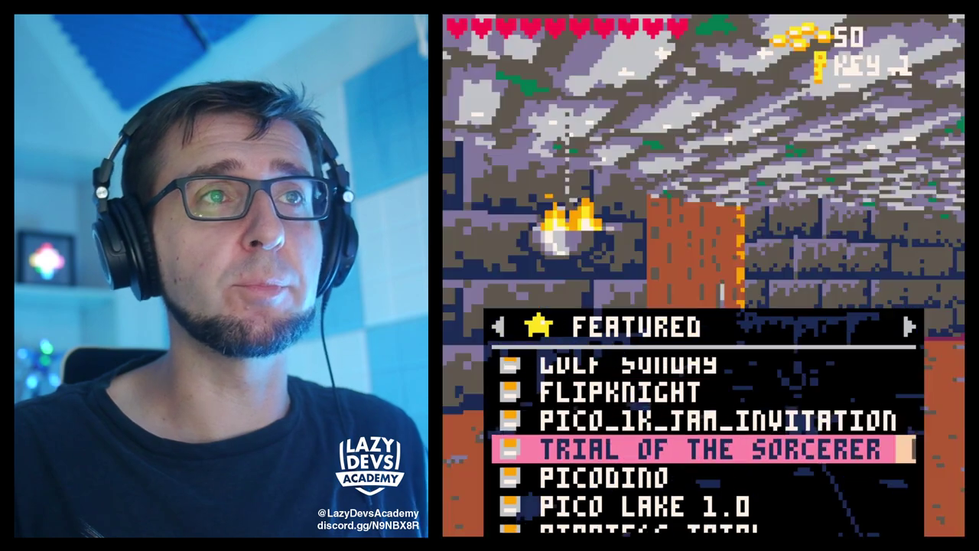
key("Down")
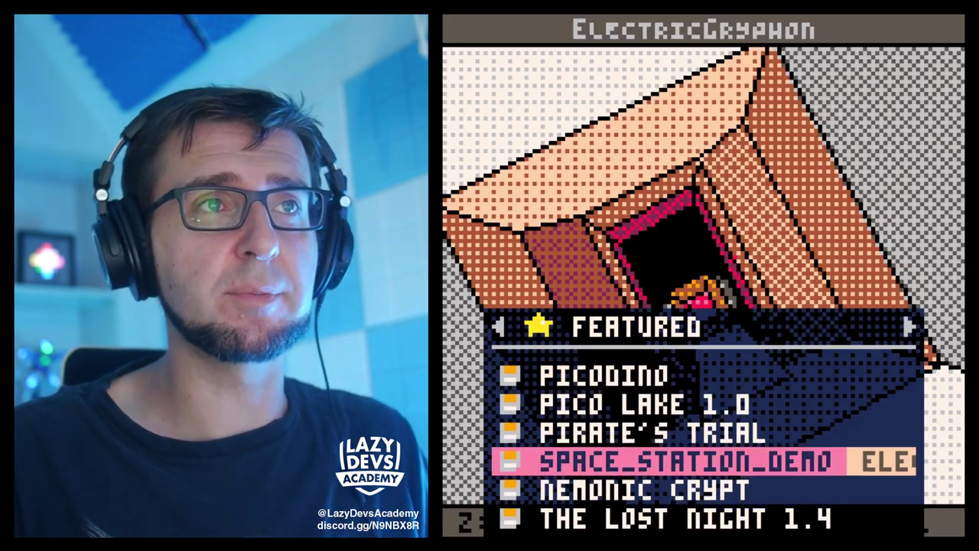
key("Down")
key("Down")
key("Down")
key("Down")
key("Down")
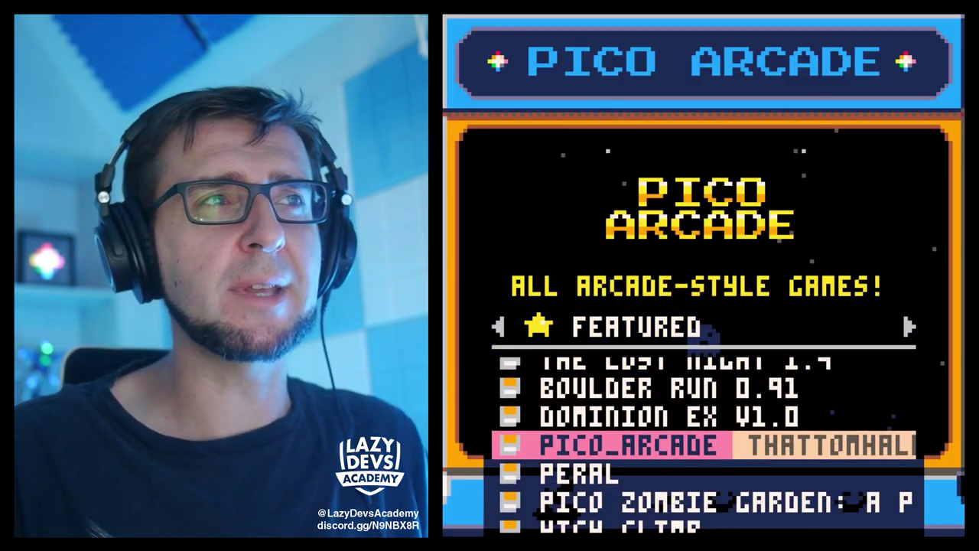
key("Down")
key("Down")
key("Down")
key("Down")
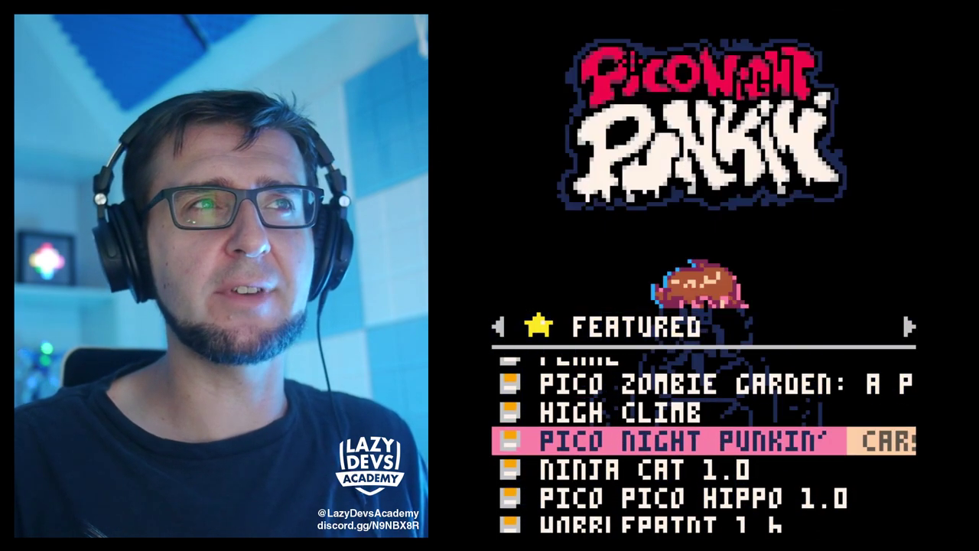
key("Down")
key("Down")
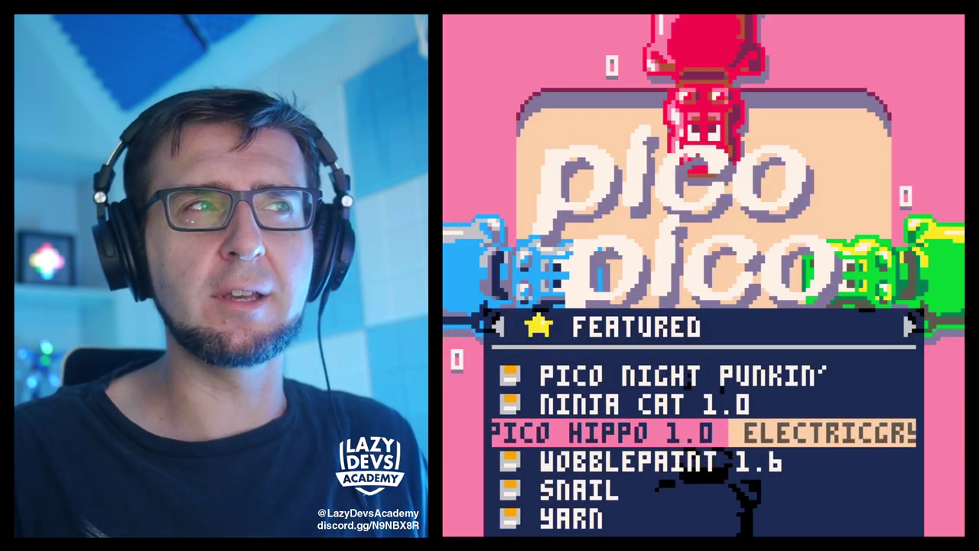
key("Down")
key("Down")
key("Down")
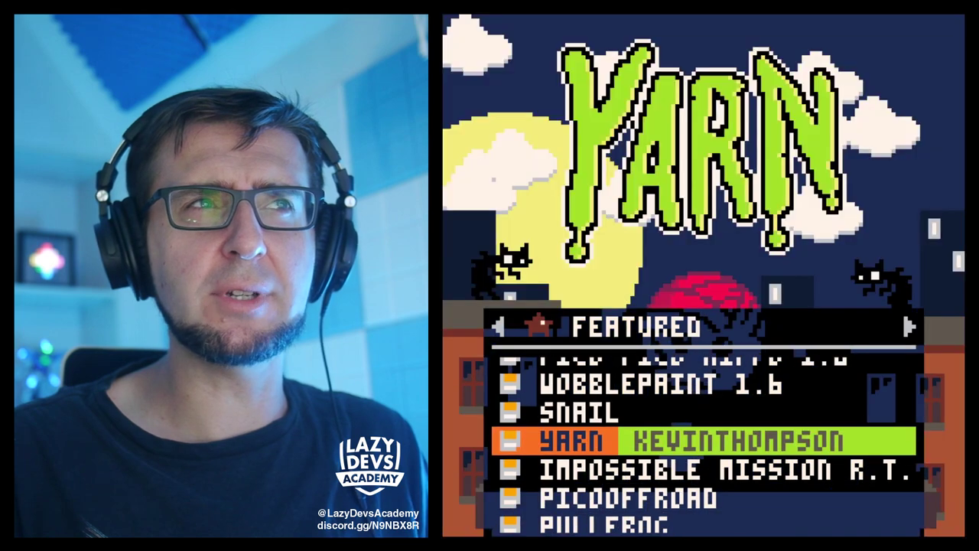
key("Up")
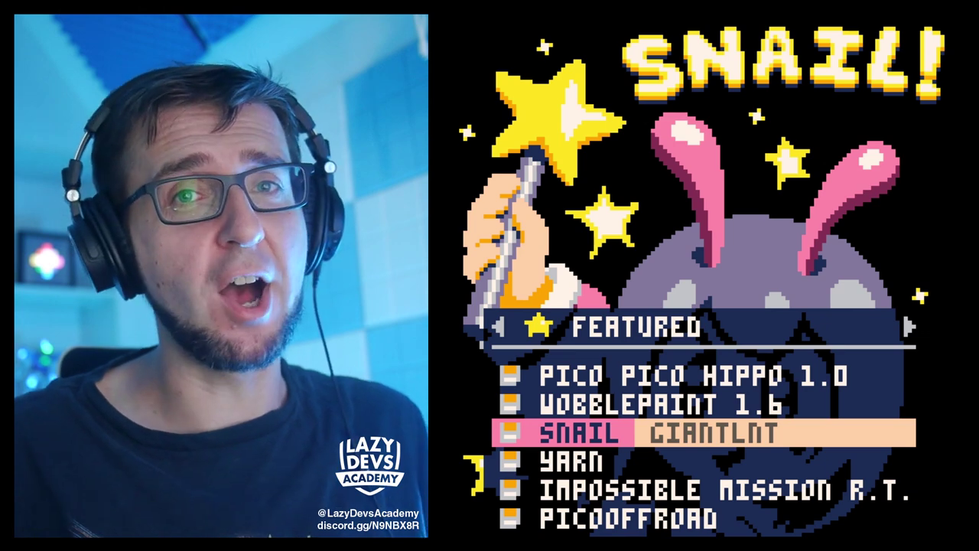
key("Escape")
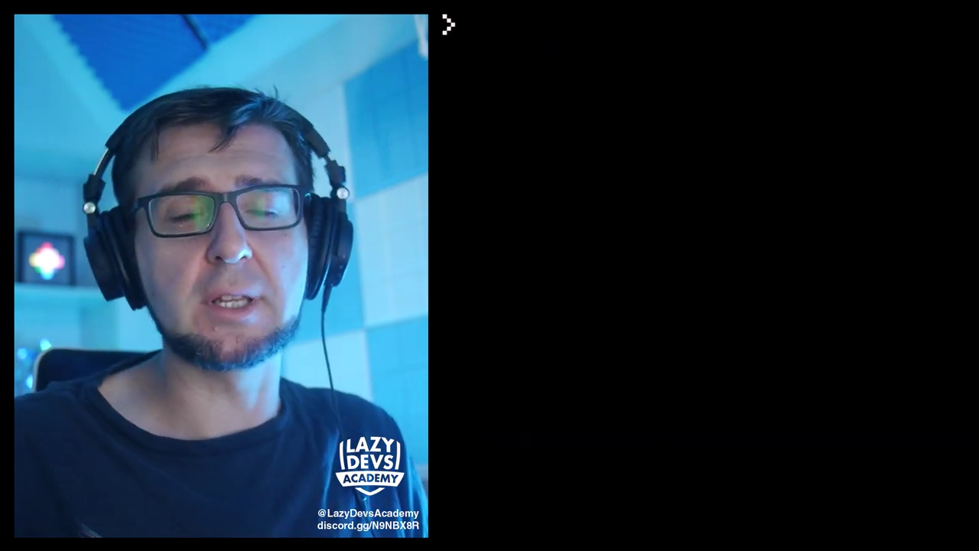
Re-save mygame.png with the new label and open the carts folder with FOLDER.
type("save")
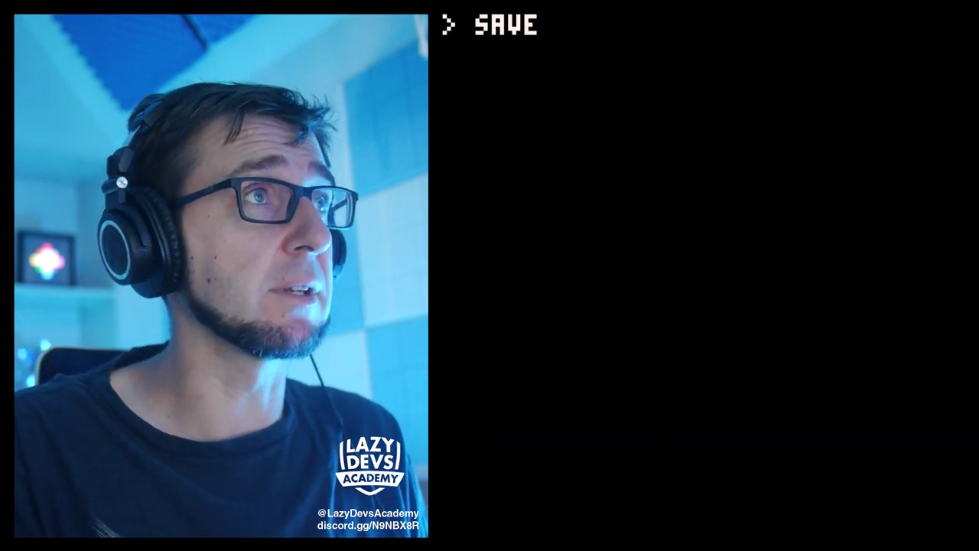
type(" mygame")
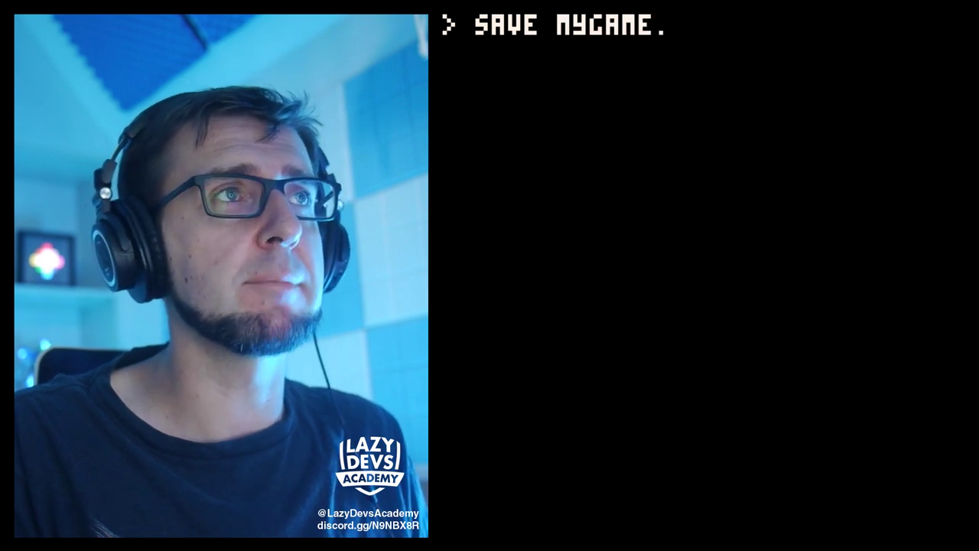
type(".png")
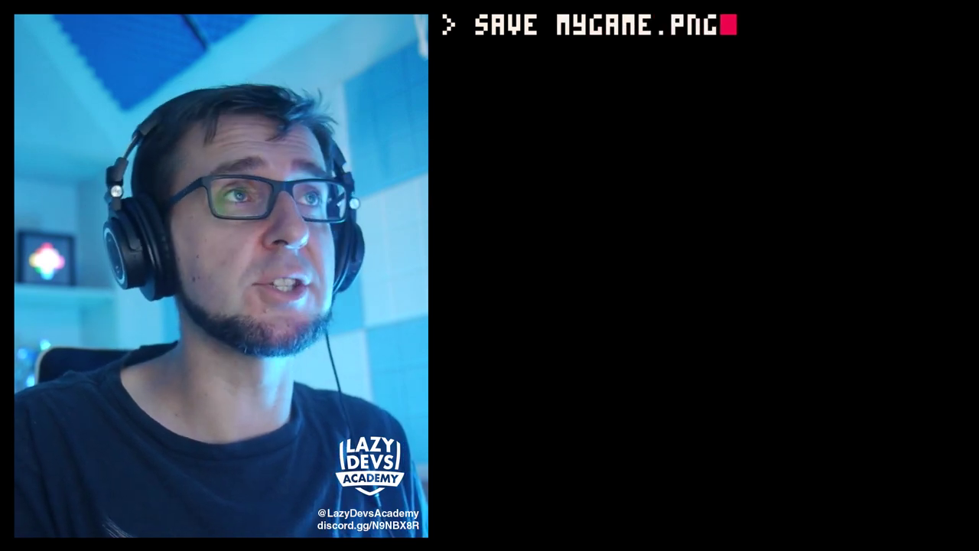
key("Return")
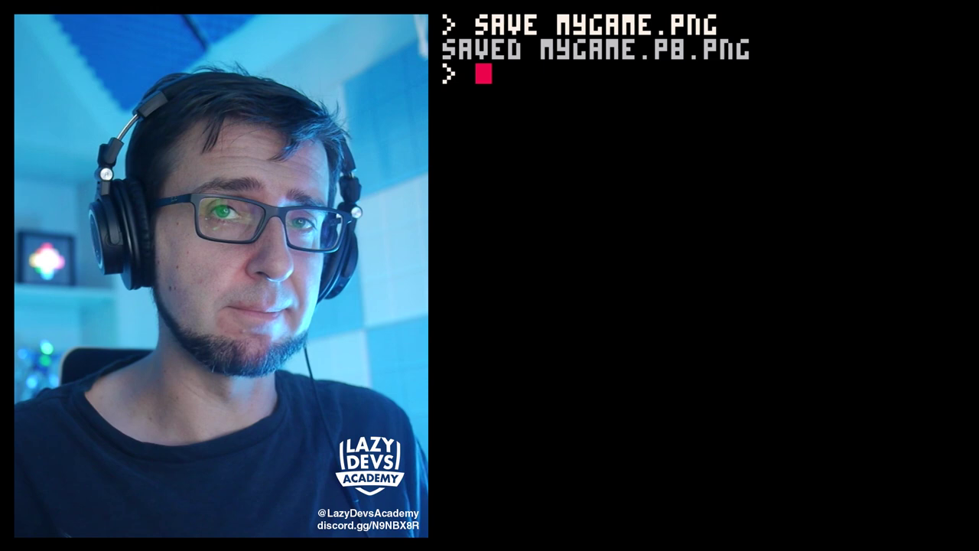
type("folder")
key("Return")
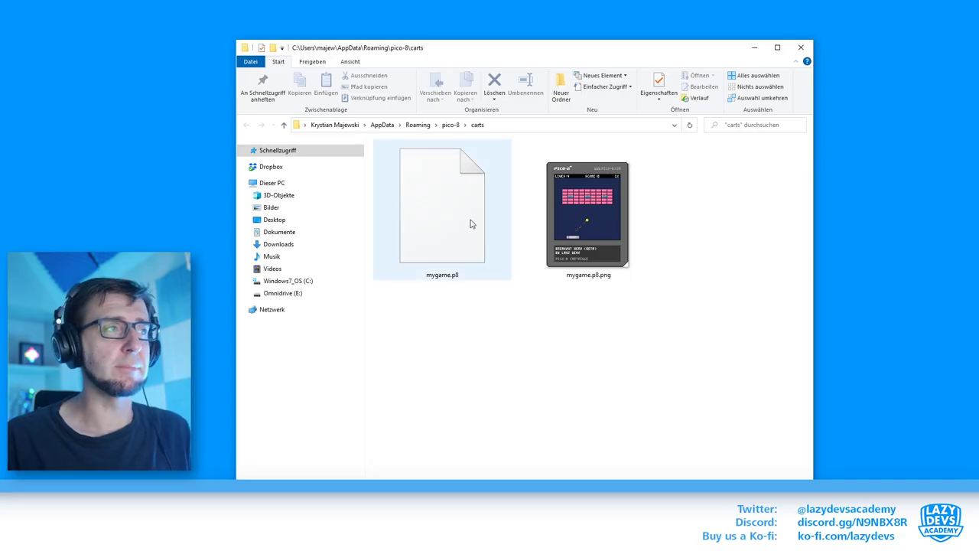
left_click(470, 222)
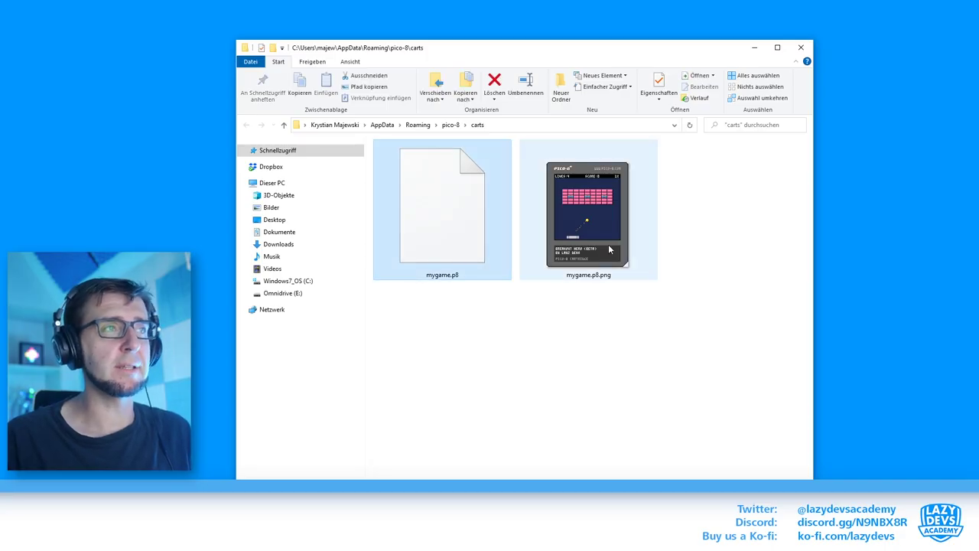
left_click(610, 249)
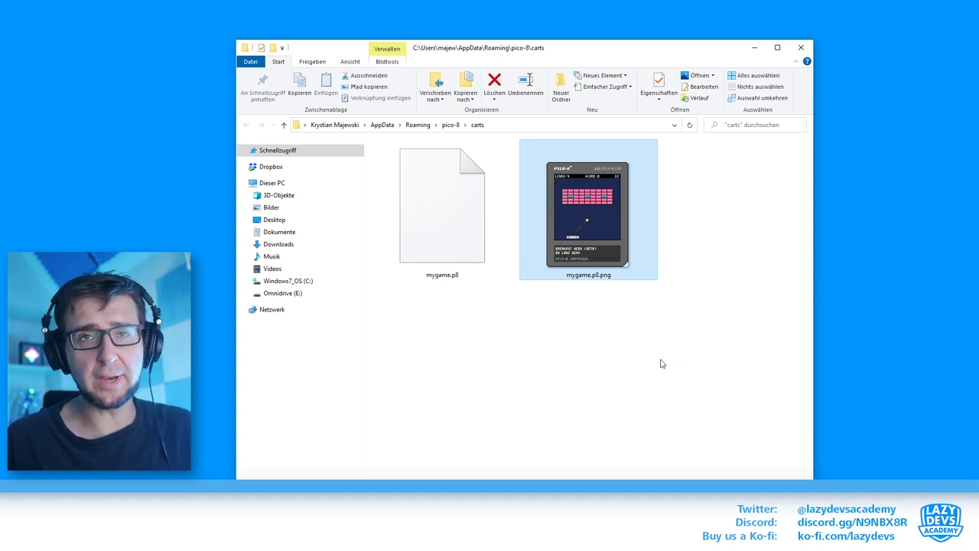
left_click(453, 217)
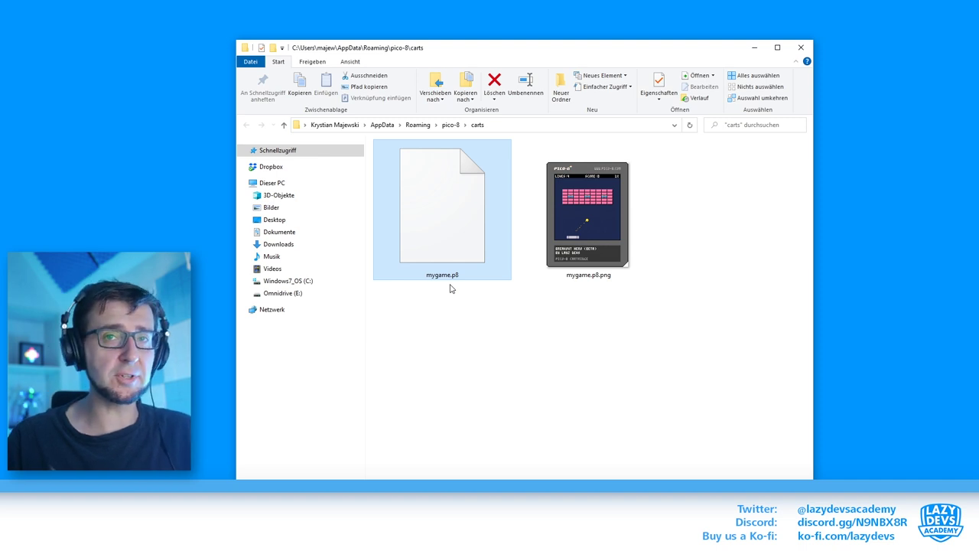
left_click(600, 230)
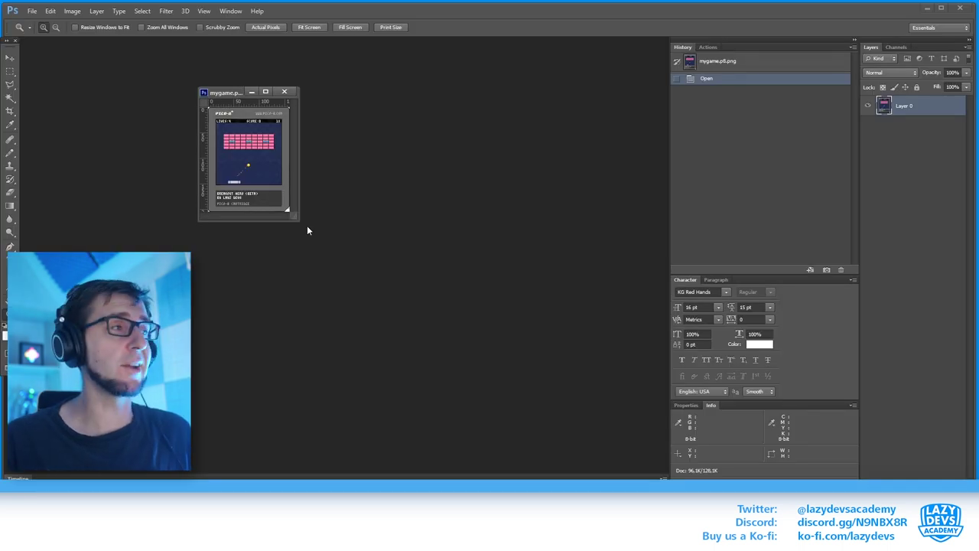
Enlarge the image window and zoom into the cartridge down to individual pixels around the ball.
left_click(271, 178)
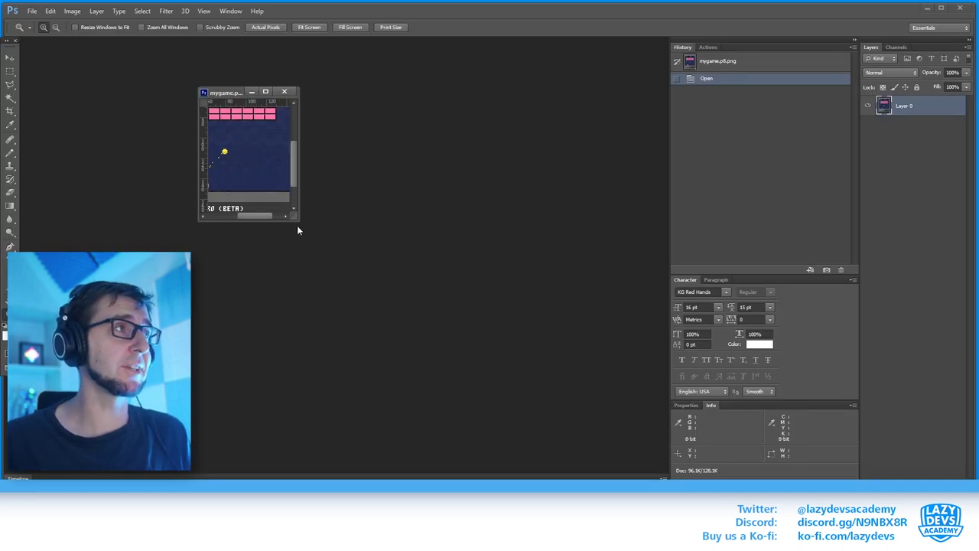
left_click_drag(298, 222, 601, 416)
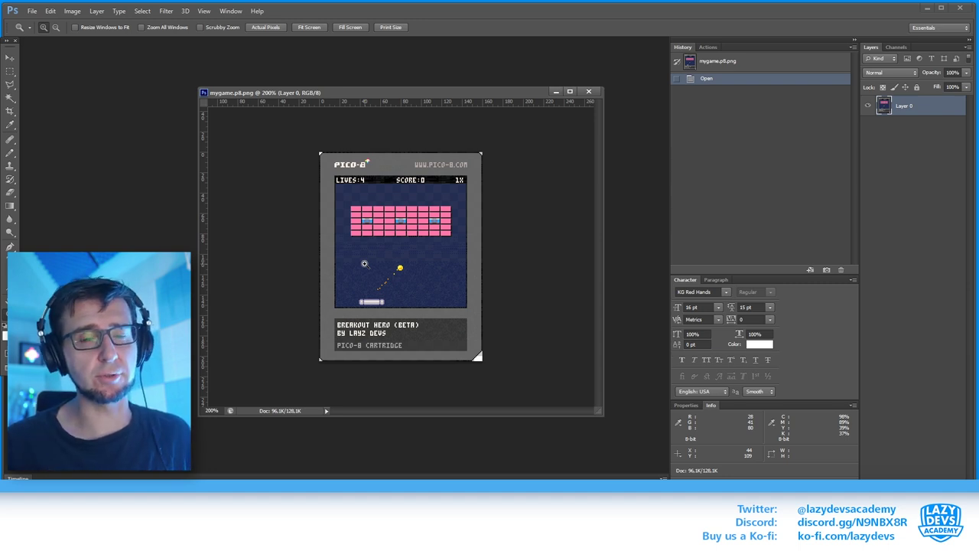
key("ctrl+plus")
key("ctrl+plus")
key("ctrl+plus")
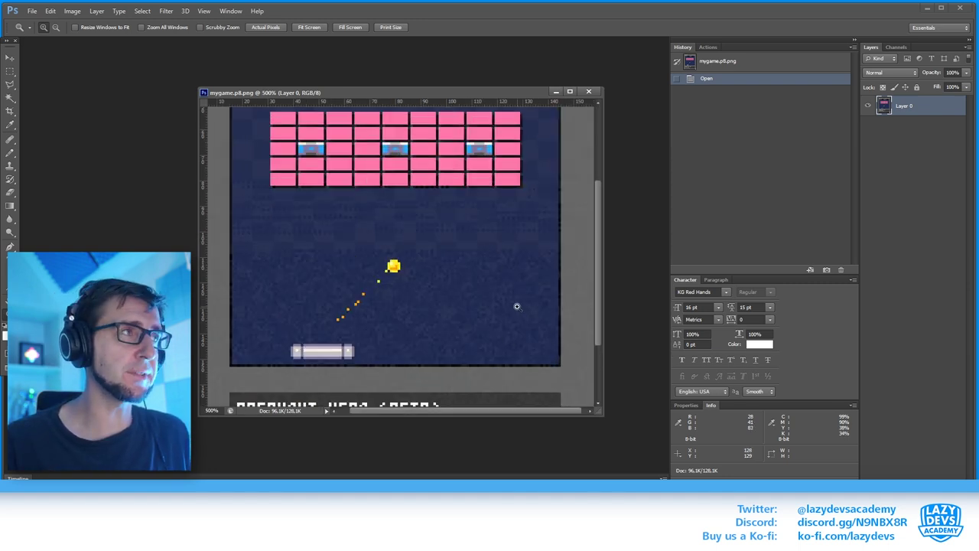
left_click(514, 304)
left_click(498, 289)
left_click(498, 288)
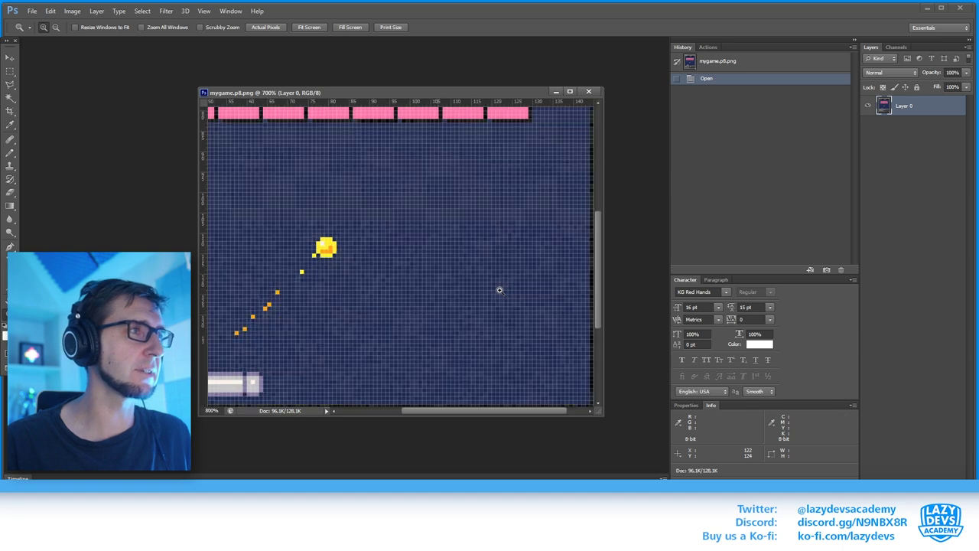
left_click(500, 288)
left_click(396, 317)
left_click(463, 293)
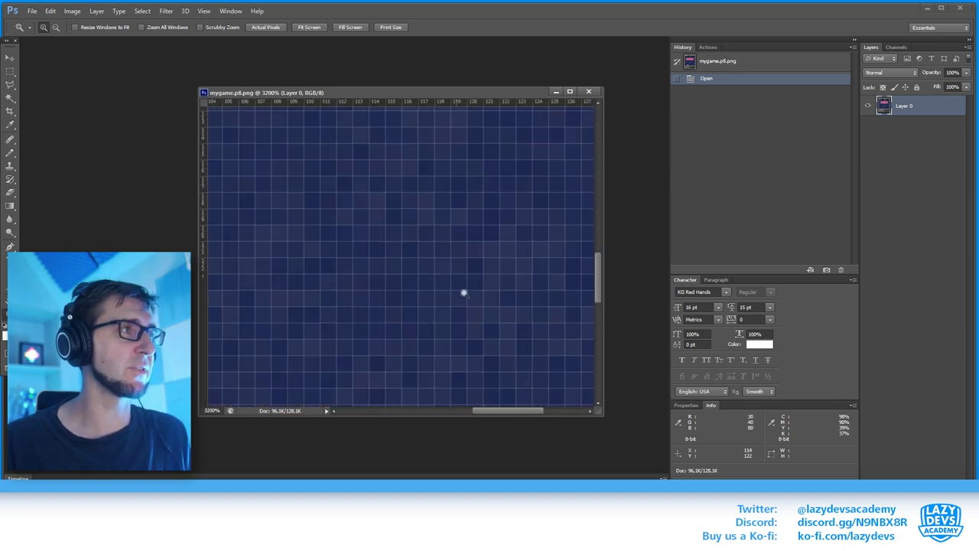
Zoom back out until the whole Breakout Hero (Beta) cartridge image is visible.
left_click(454, 279, "alt")
left_click(453, 279, "alt")
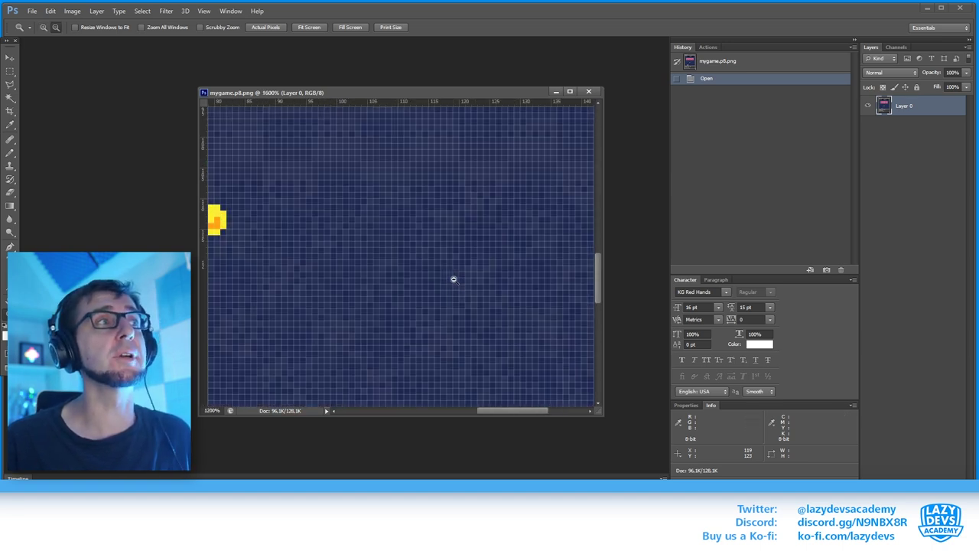
left_click(454, 280, "alt")
left_click(454, 279, "alt")
left_click(454, 279, "alt")
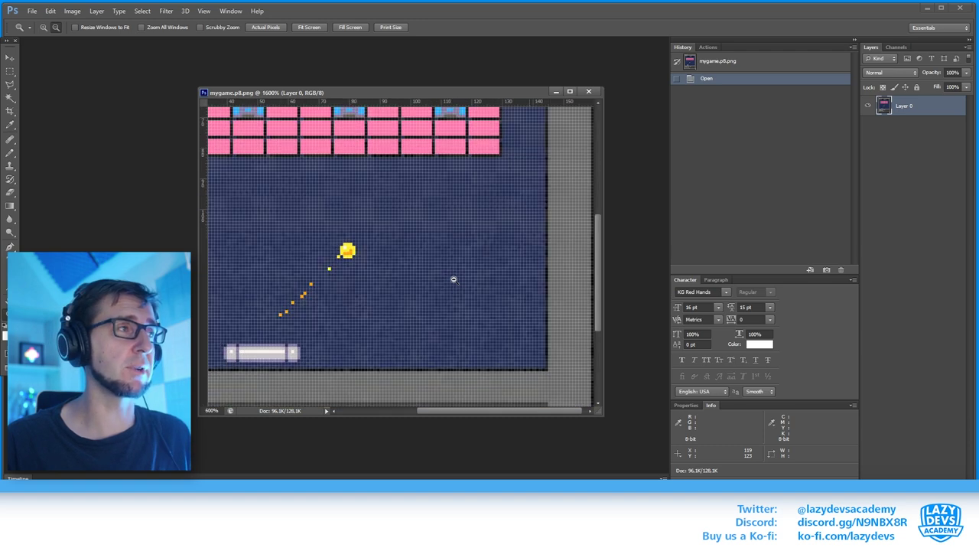
left_click(454, 279, "alt")
left_click(454, 279, "alt")
left_click(454, 279, "alt")
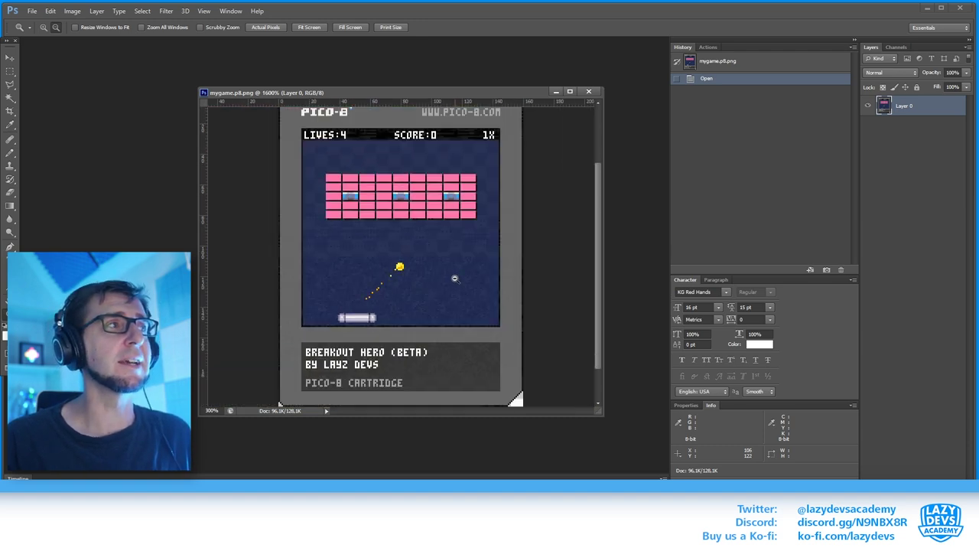
left_click(440, 303)
left_click(470, 300)
left_click(474, 297, "alt")
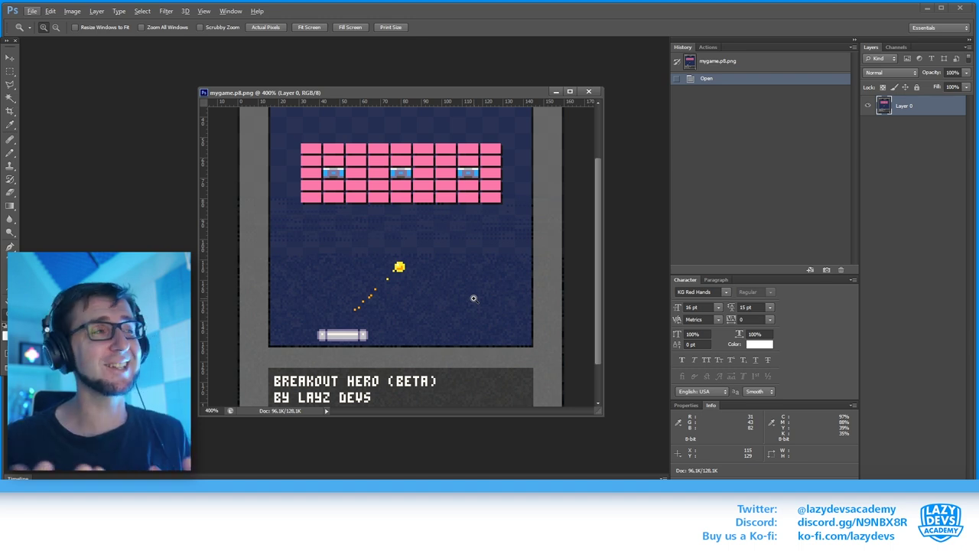
left_click(474, 300, "alt")
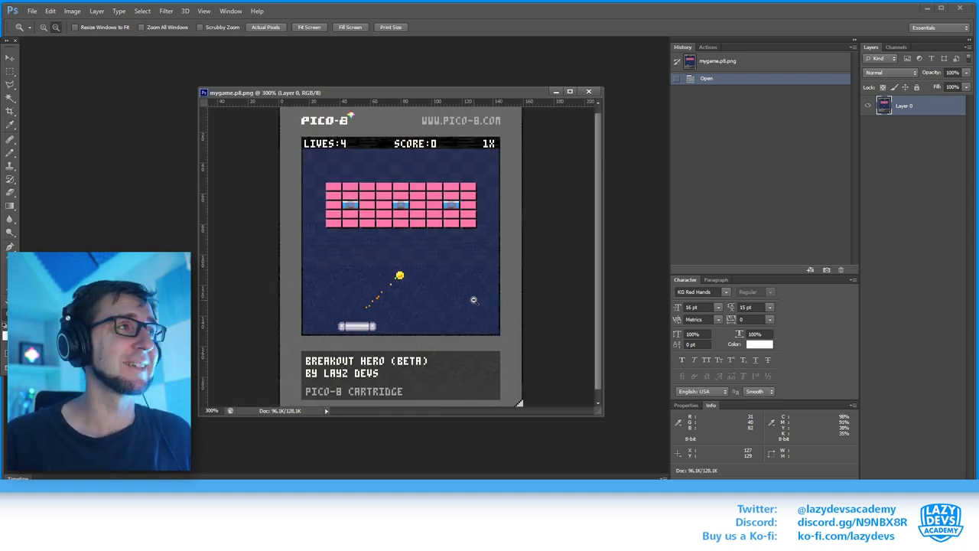
left_click(474, 300, "alt")
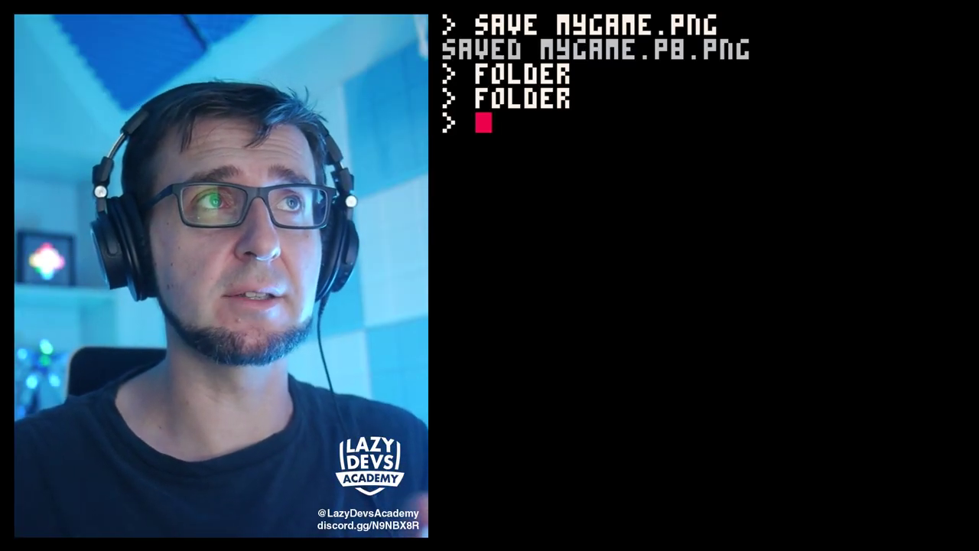
Save the cartridge, run the game, and screenshot its title screen.
type("save")
key("Return")
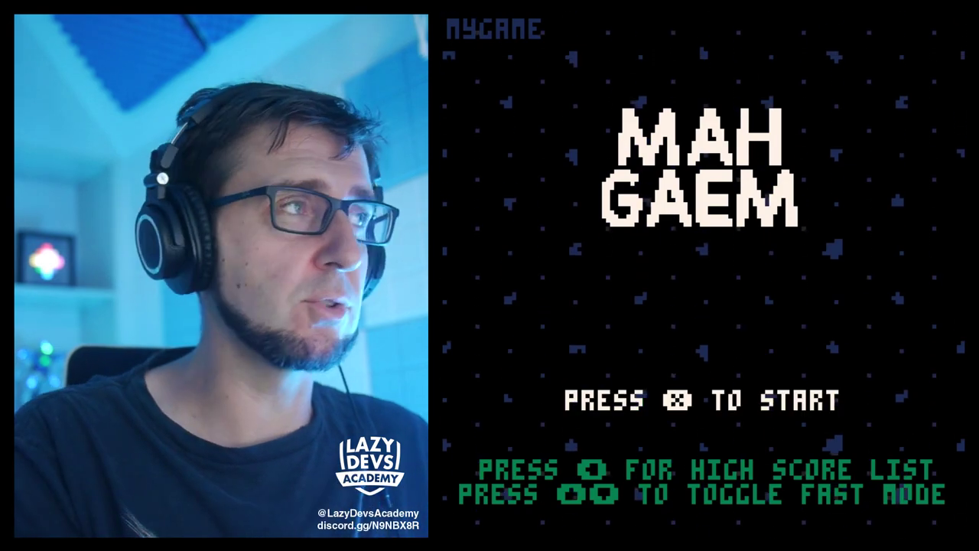
key("F1")
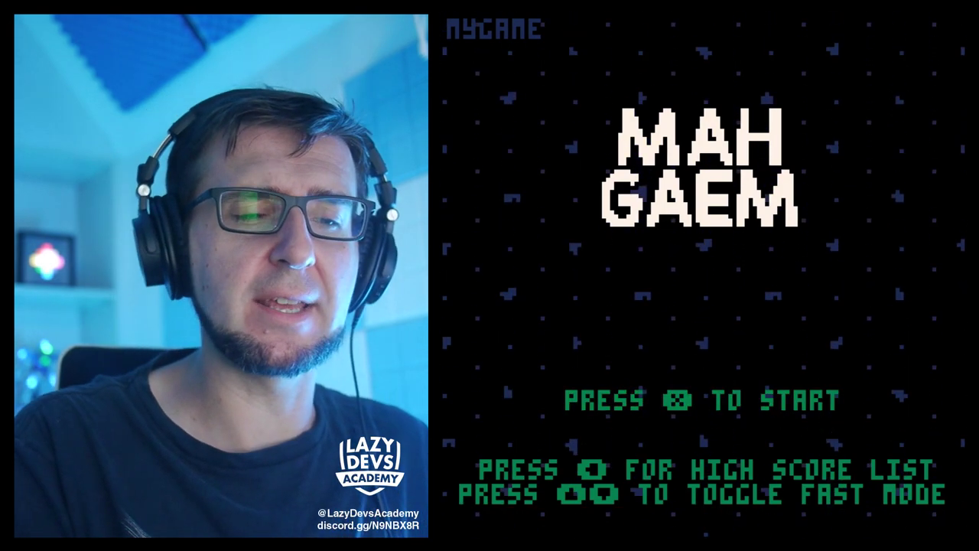
Record 8-second GIFs of the title screen, gameplay and game over to the desktop.
key("F9")
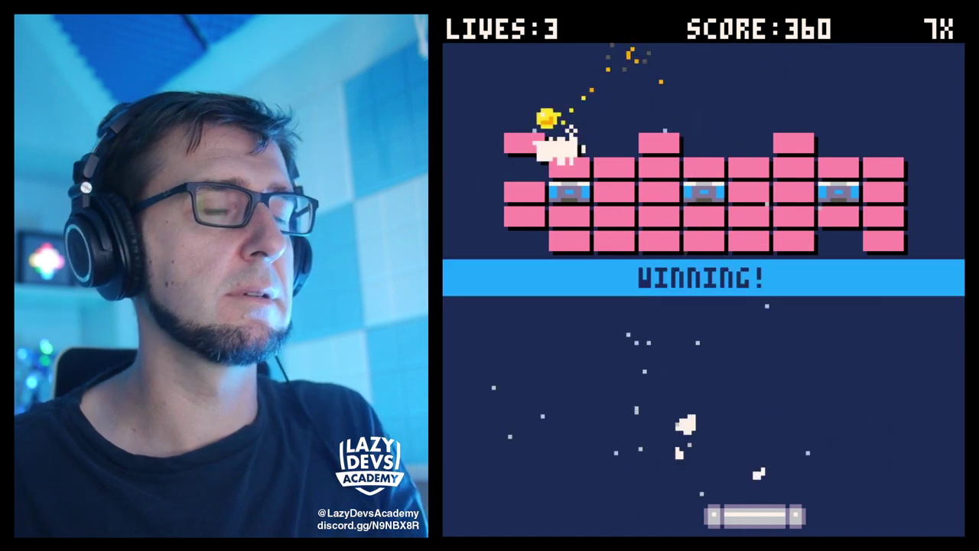
key("F9")
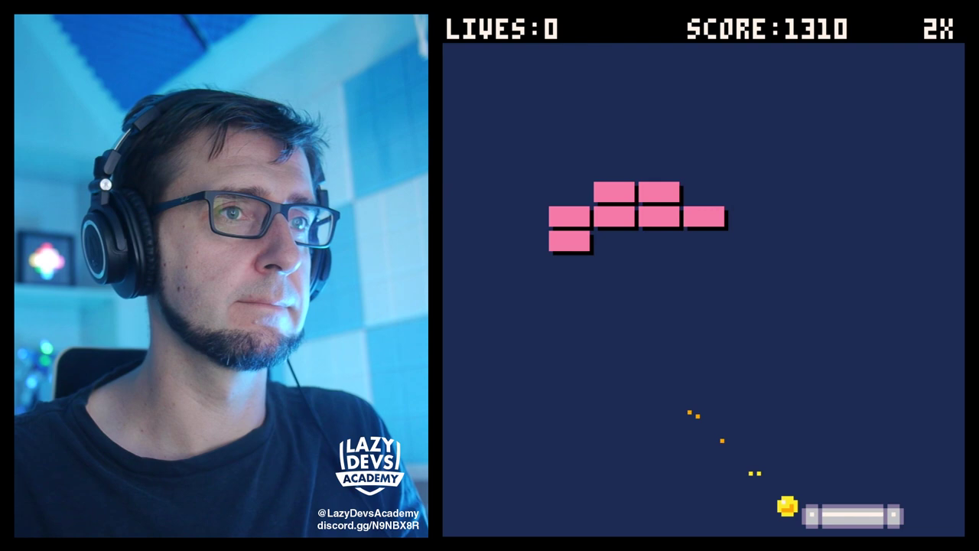
key("Right")
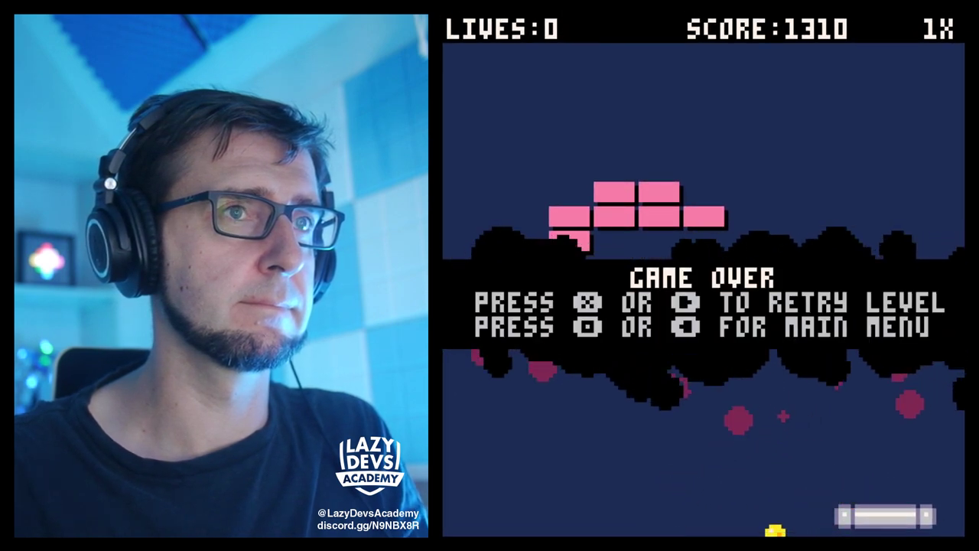
key("F9")
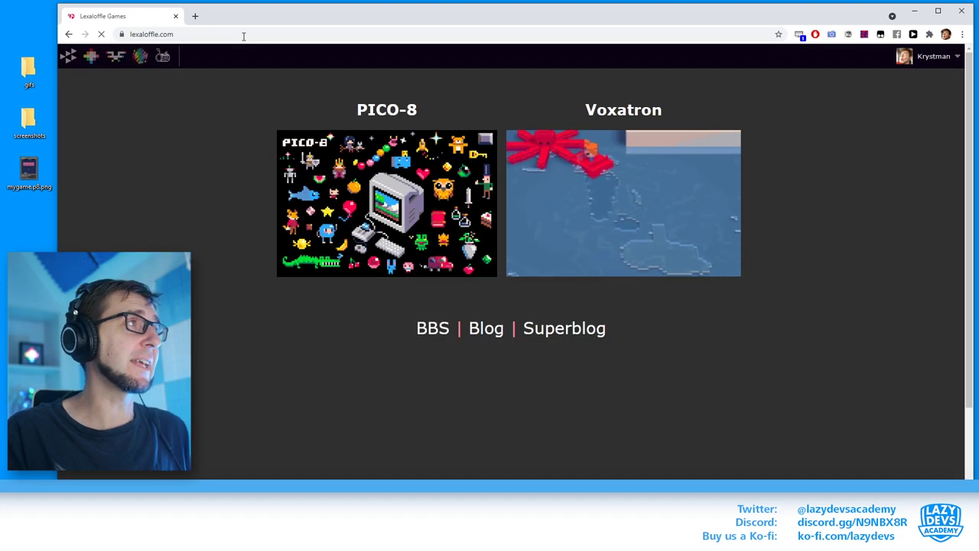
Open the PICO-8 page, check the account menu, and go to the Submit Cartridge page.
left_click(457, 272)
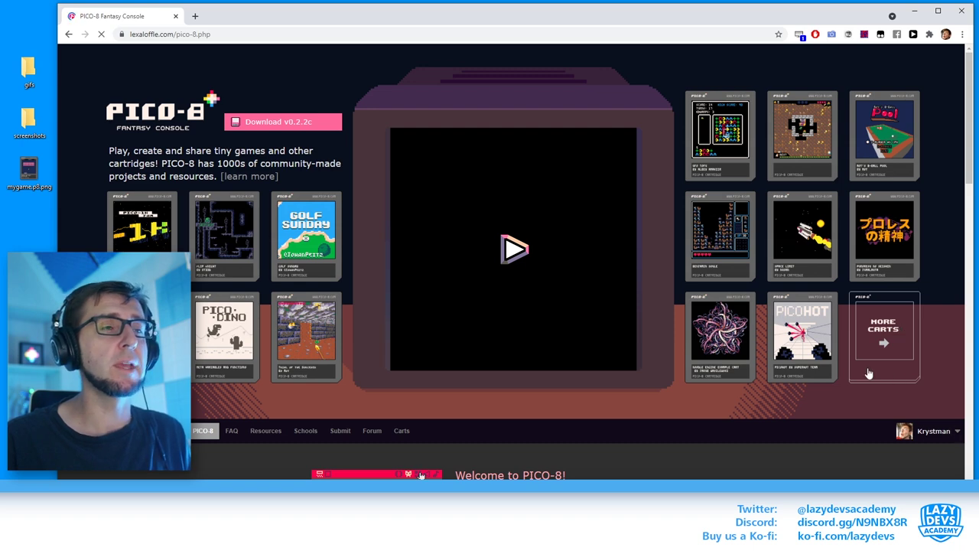
scroll(872, 375, "down", 1)
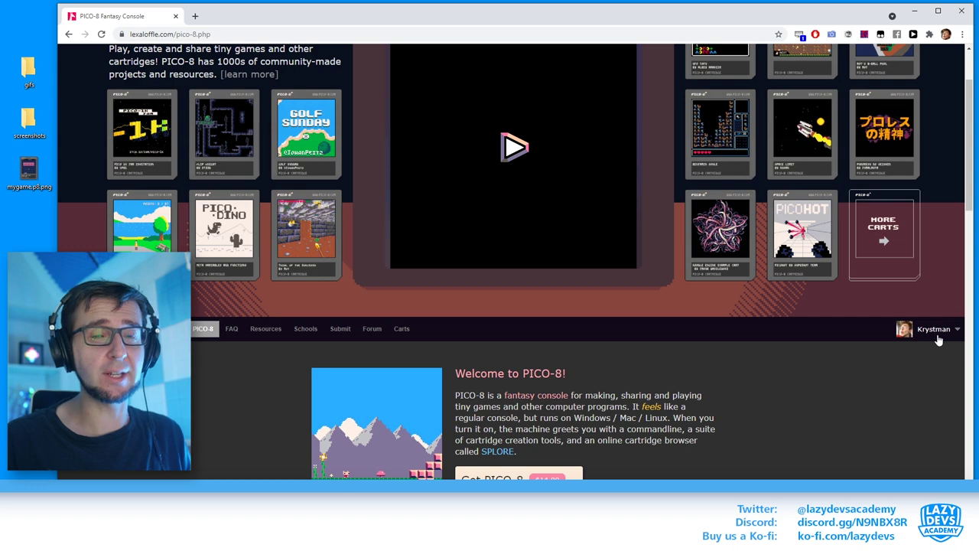
left_click(939, 340)
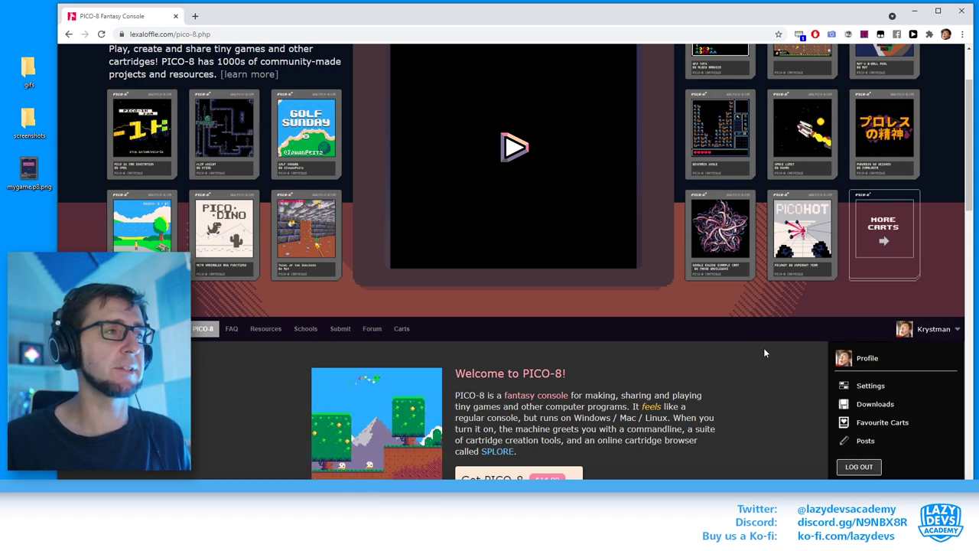
scroll(795, 360, "down", 3)
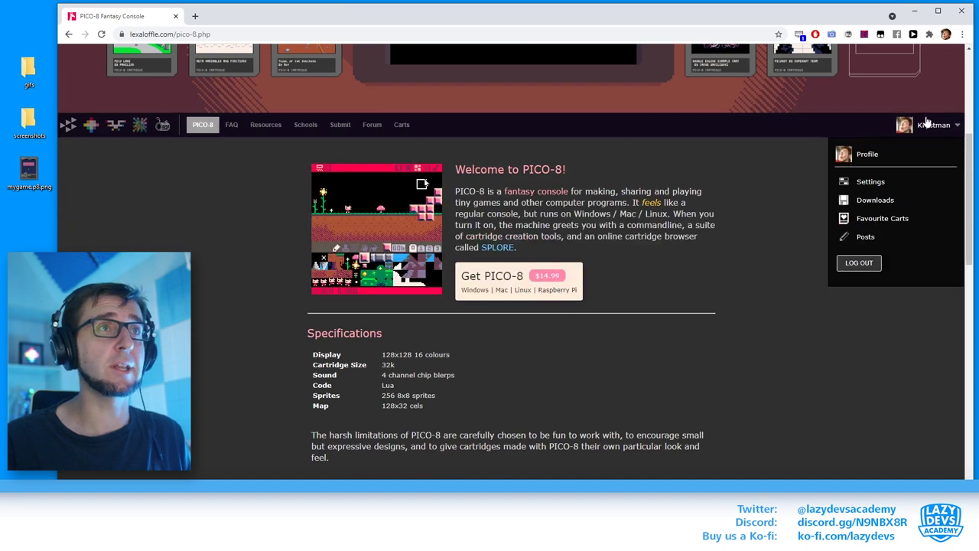
scroll(400, 399, "up", 4)
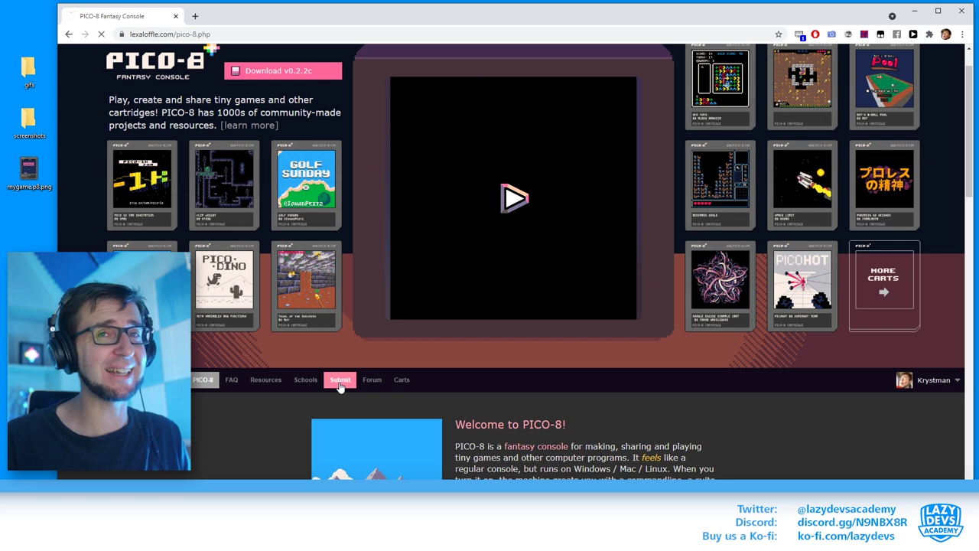
left_click(482, 183)
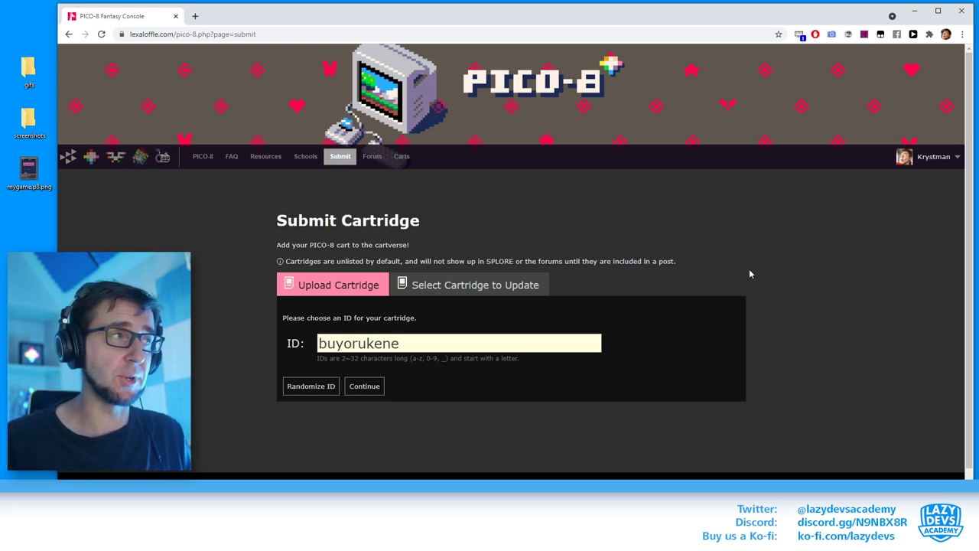
Generate a new random cartridge ID on the submission form.
left_click_drag(443, 341, 266, 327)
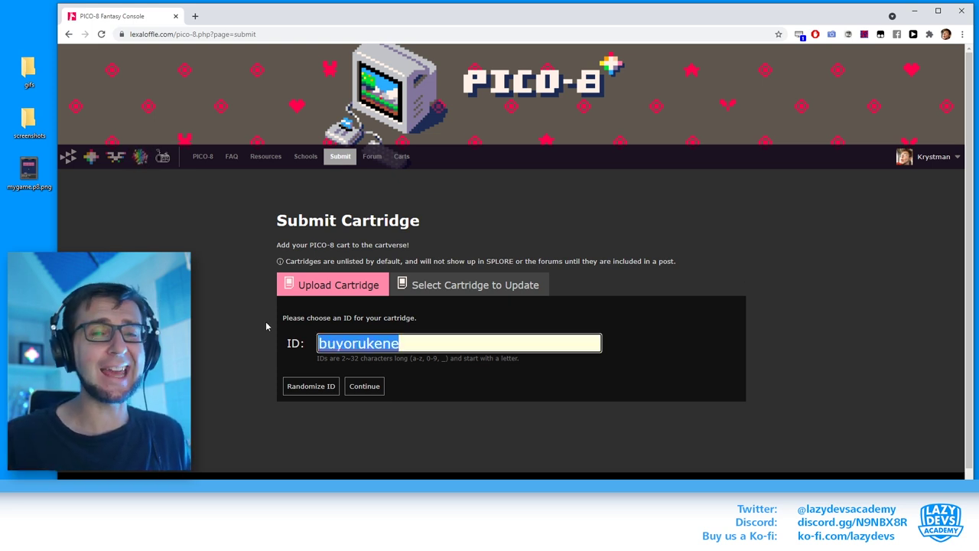
left_click(425, 389)
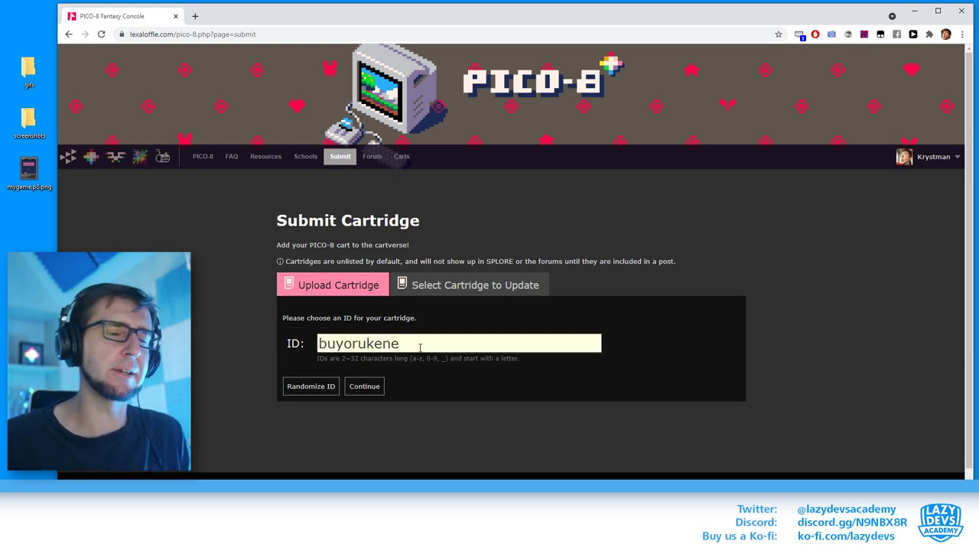
key("Tab")
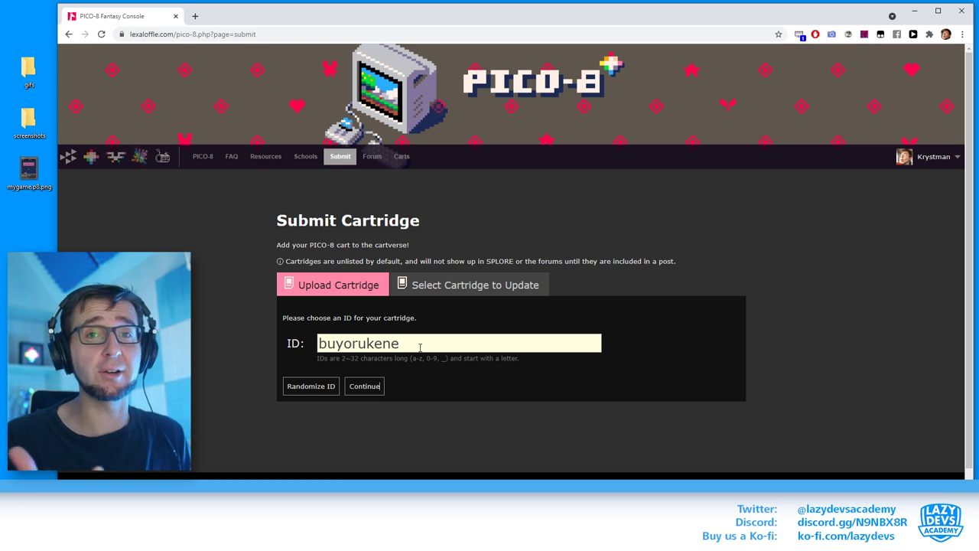
left_click(420, 346)
key("ctrl+a")
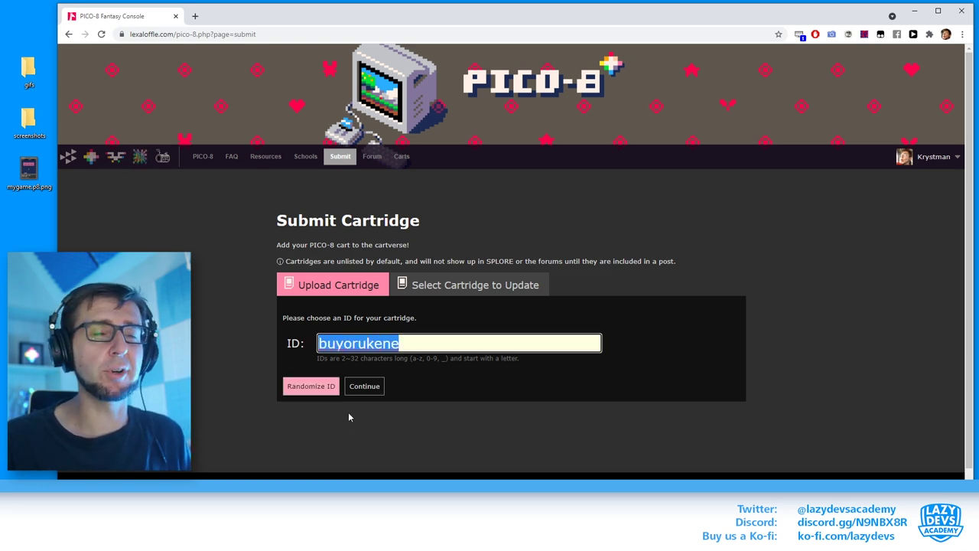
double_click(307, 388)
triple_click(306, 388)
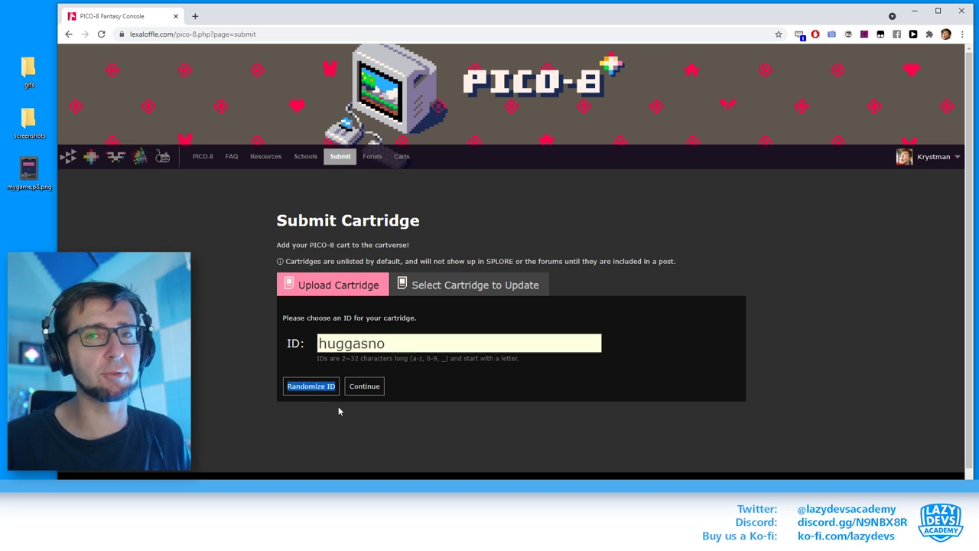
Replace the cartridge ID with 'mygametest' and continue to the upload form.
left_click(401, 343)
key("ctrl+a")
type("mygametest")
left_click(362, 387)
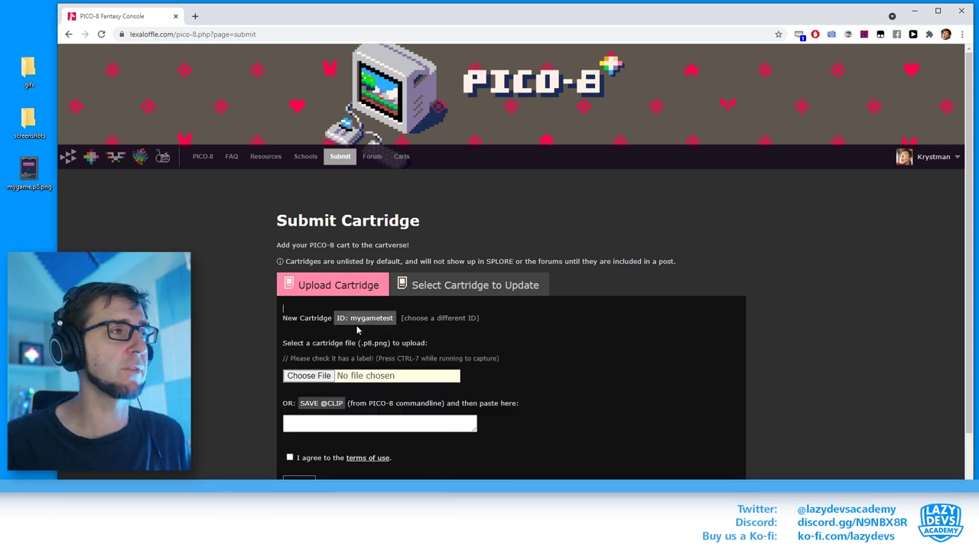
scroll(528, 295, "down", 2)
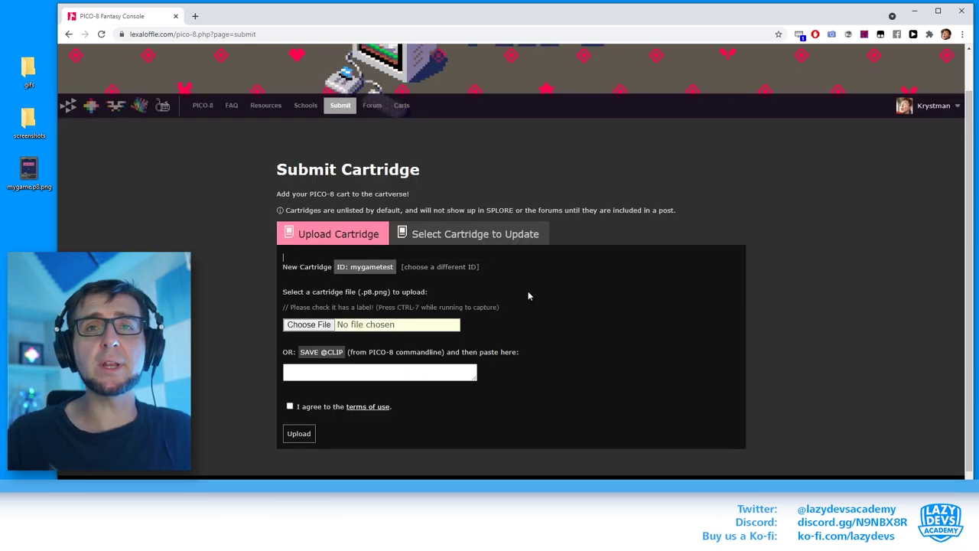
Drop mygame.p8.png from the desktop in as the cartridge file.
left_click(345, 329)
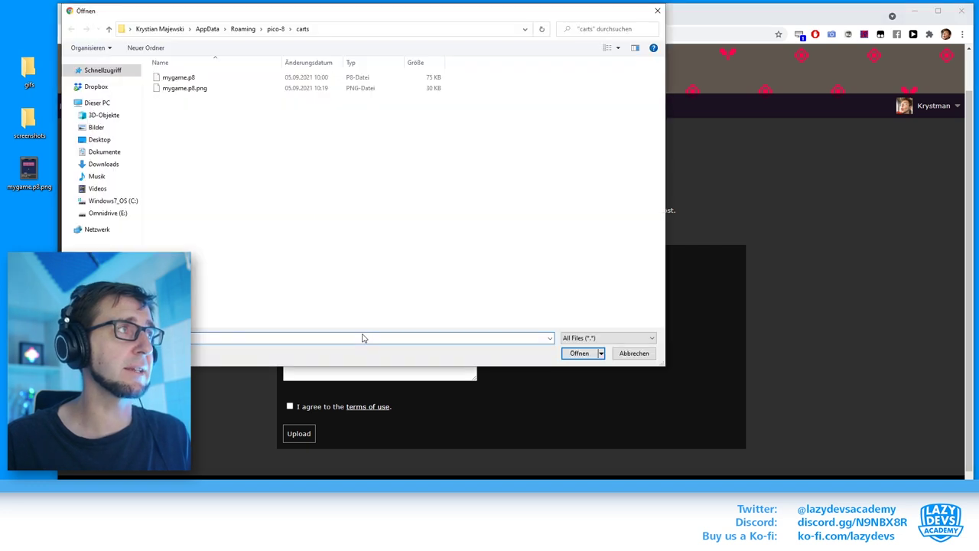
left_click(634, 352)
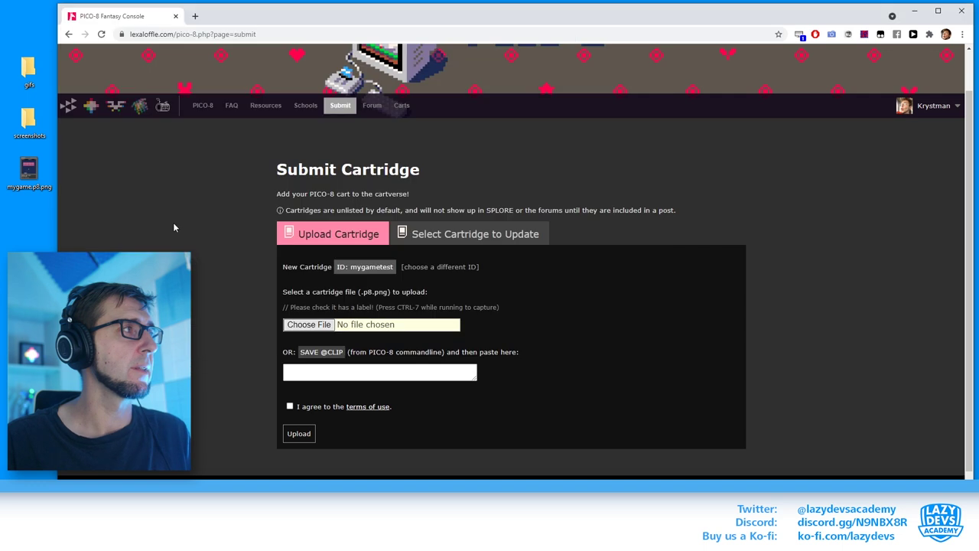
left_click(27, 172)
left_click_drag(27, 171, 309, 328)
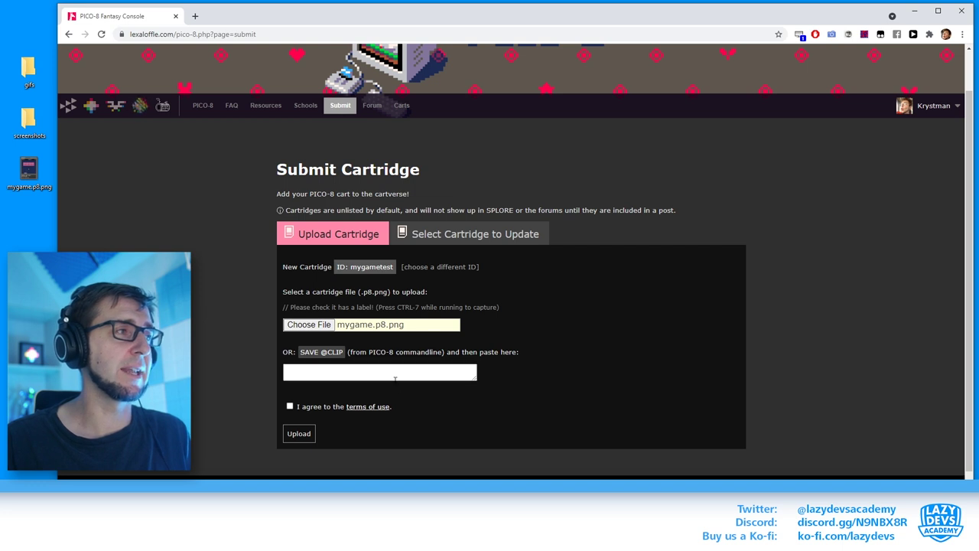
Accept the terms of use and upload the cartridge.
left_click_drag(284, 349, 510, 387)
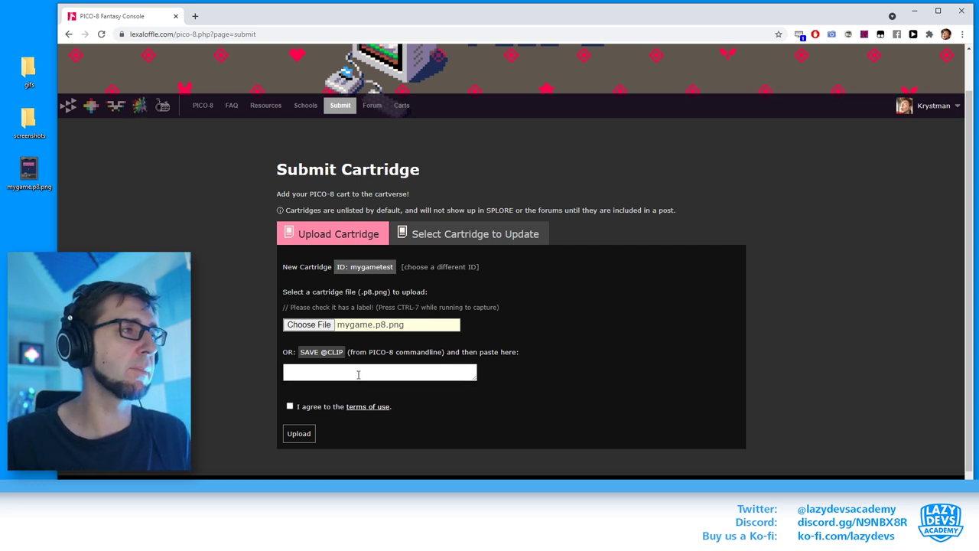
scroll(339, 378, "down", 1)
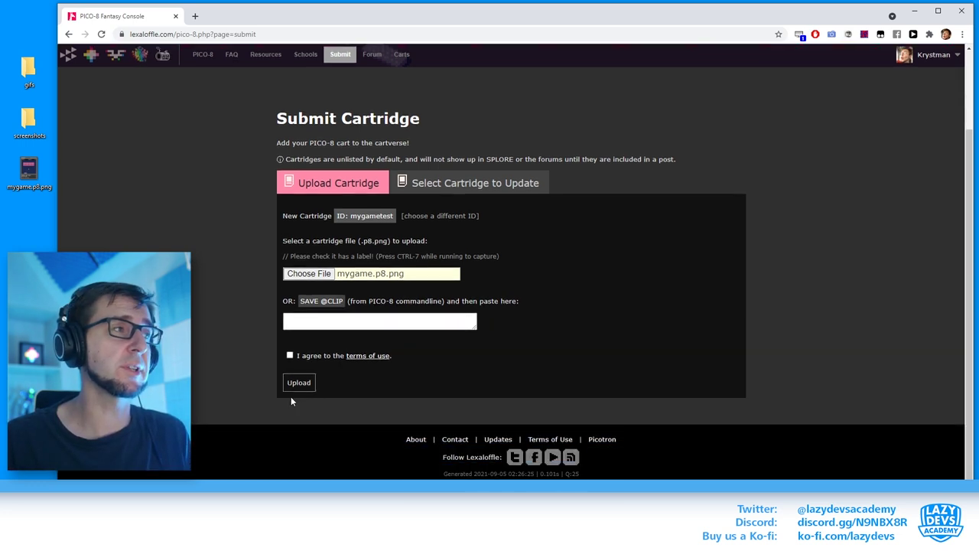
left_click(290, 355)
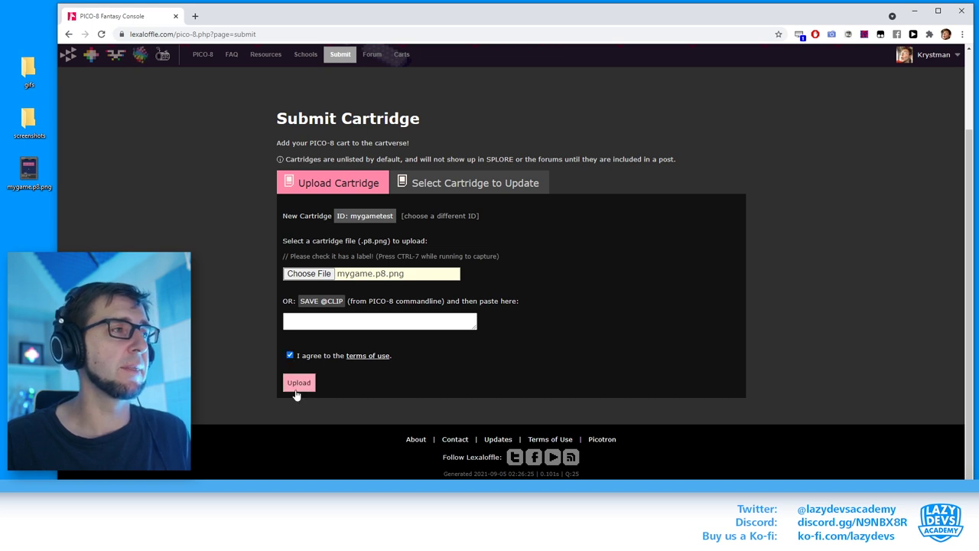
left_click(297, 389)
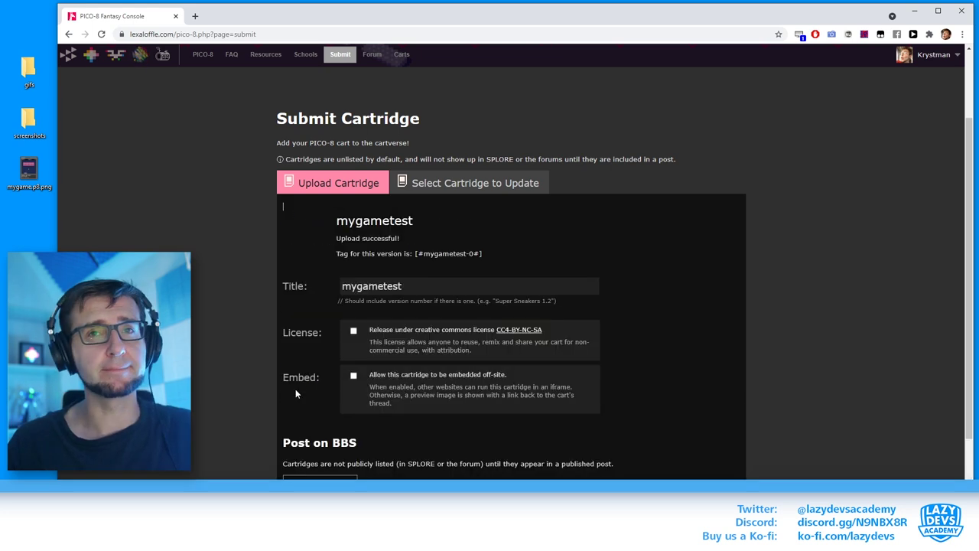
Title the cart 'My Game Test (Please Ignore)' and license it under CC4-BY-NC-SA.
left_click(433, 287)
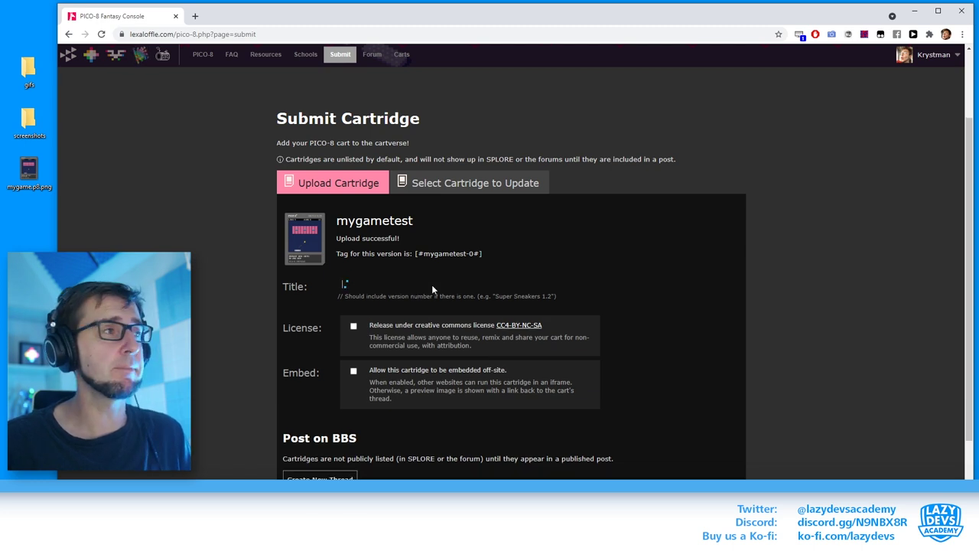
type("My Game Test (")
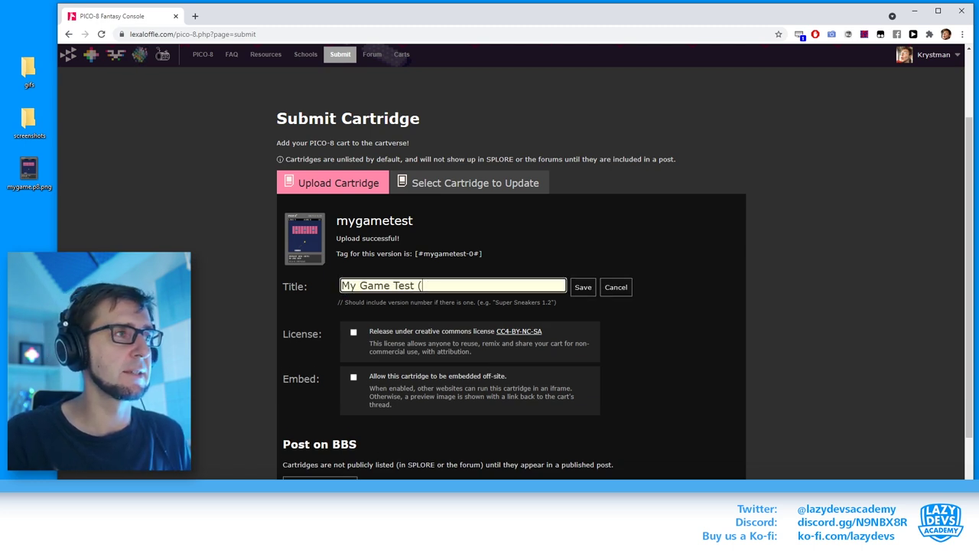
type("Please Ign")
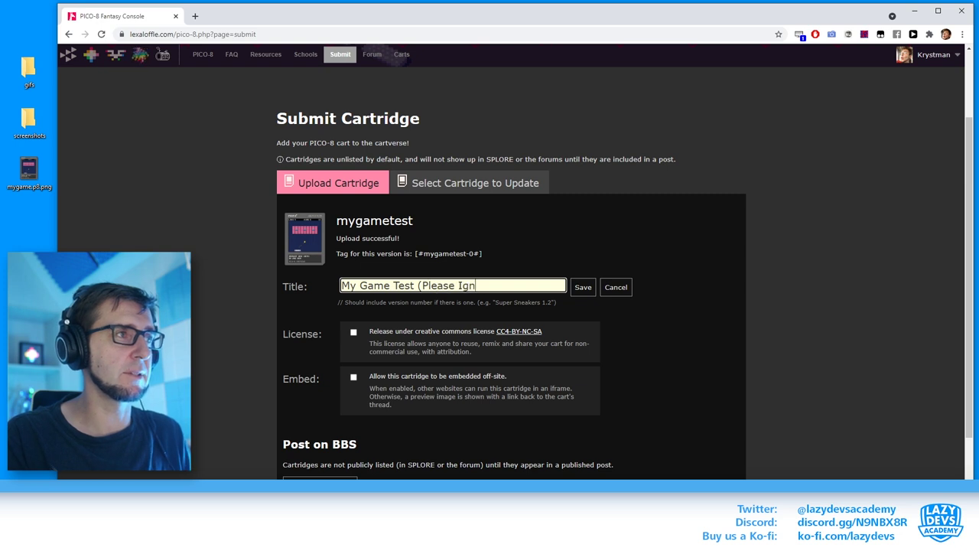
type("roe")
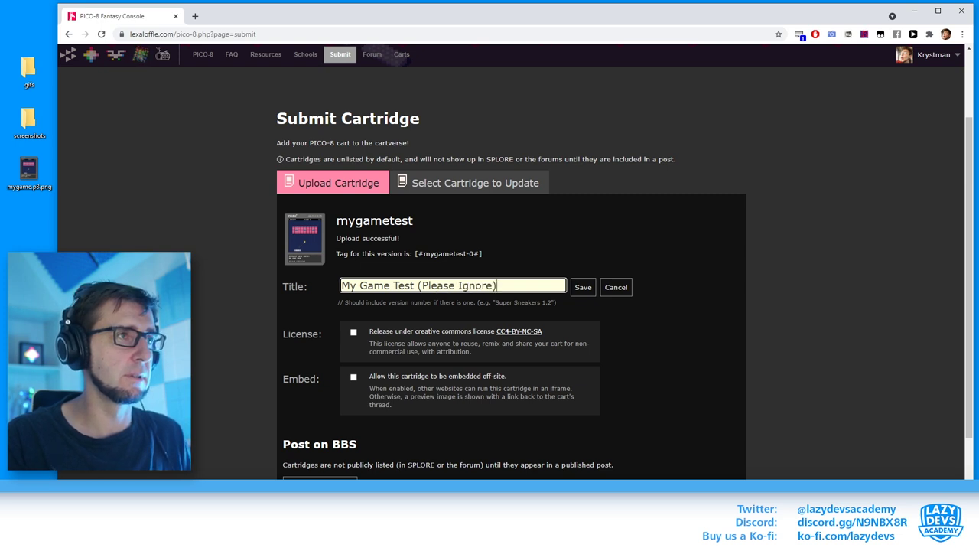
left_click(583, 287)
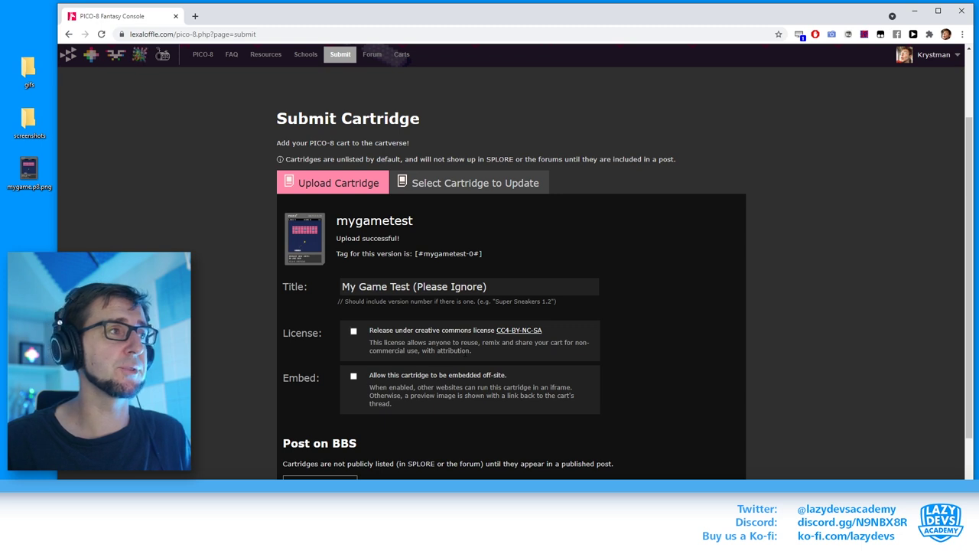
left_click(356, 334)
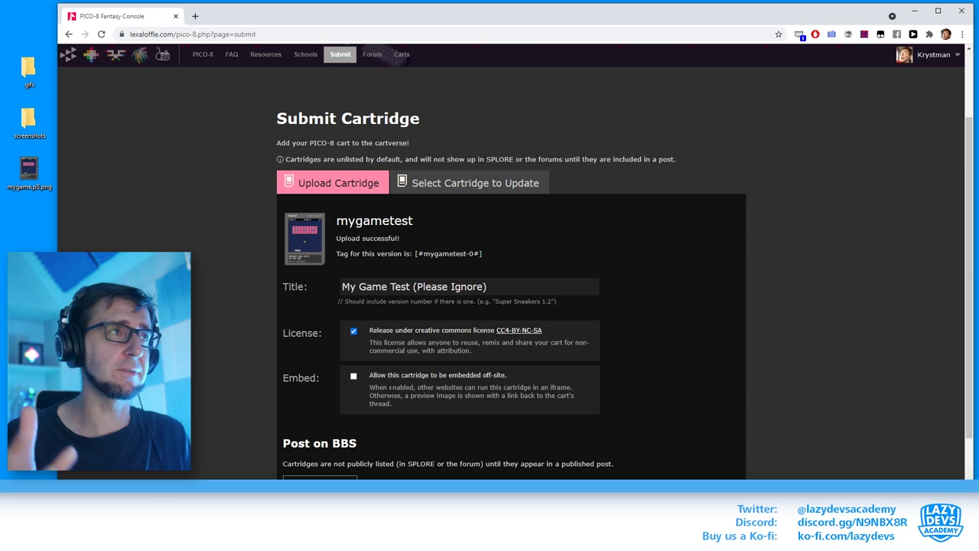
scroll(395, 478, "down", 1)
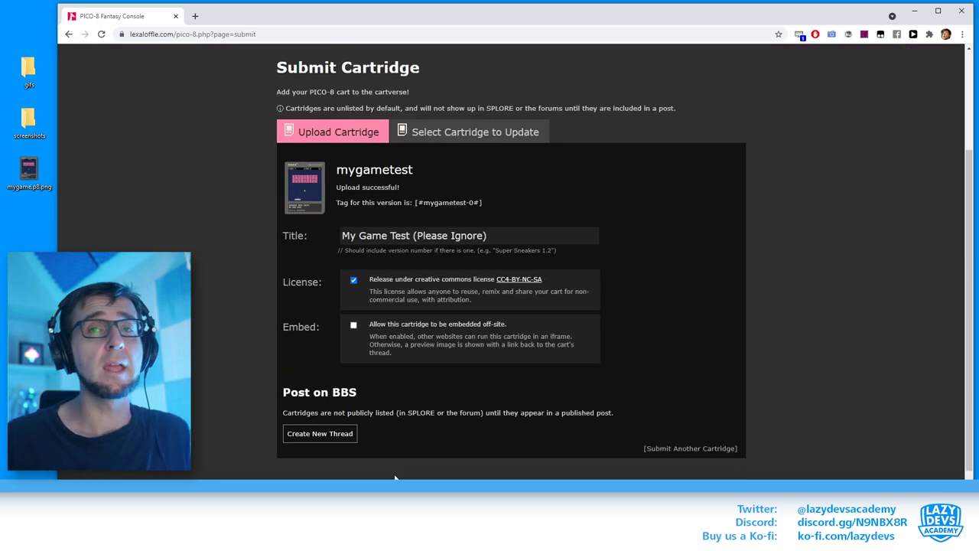
Start a new forum thread for the cart and show the formatting reference.
left_click(342, 438)
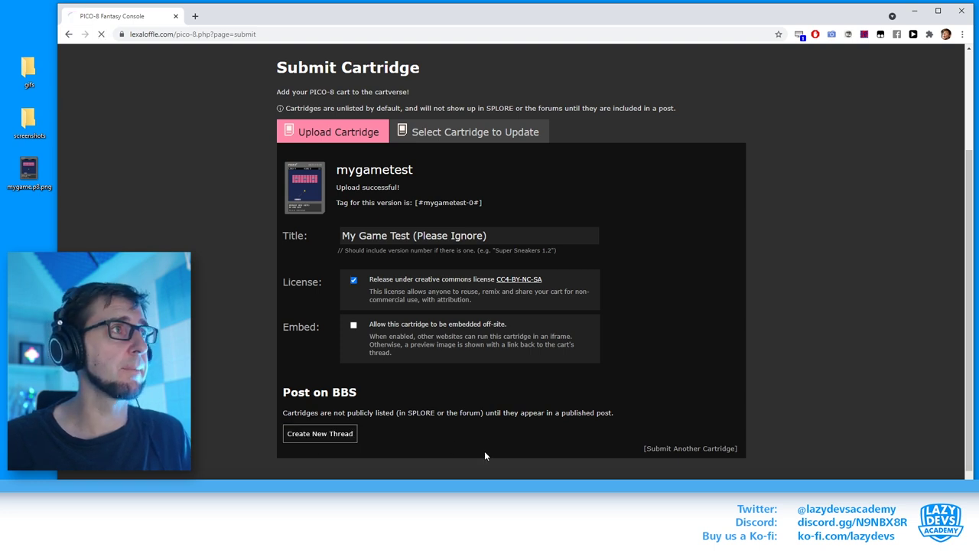
scroll(427, 381, "down", 1)
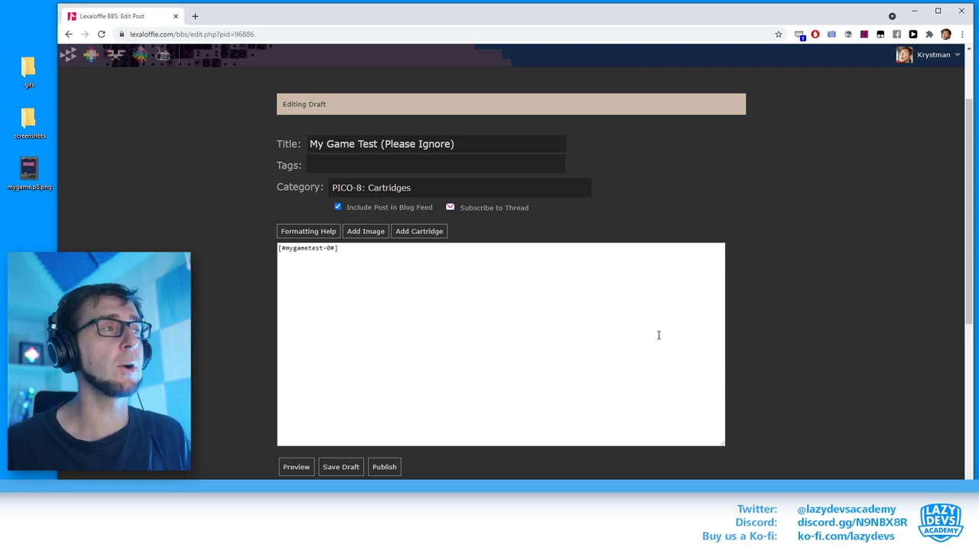
left_click(302, 236)
scroll(469, 264, "down", 2)
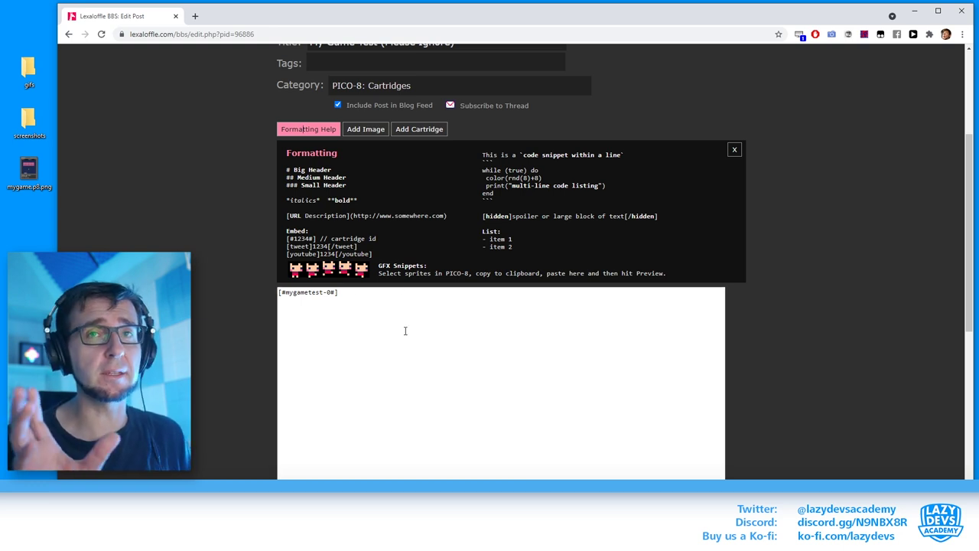
Inspect the cart embed tag in the post text, then open the category list.
left_click_drag(405, 330, 279, 292)
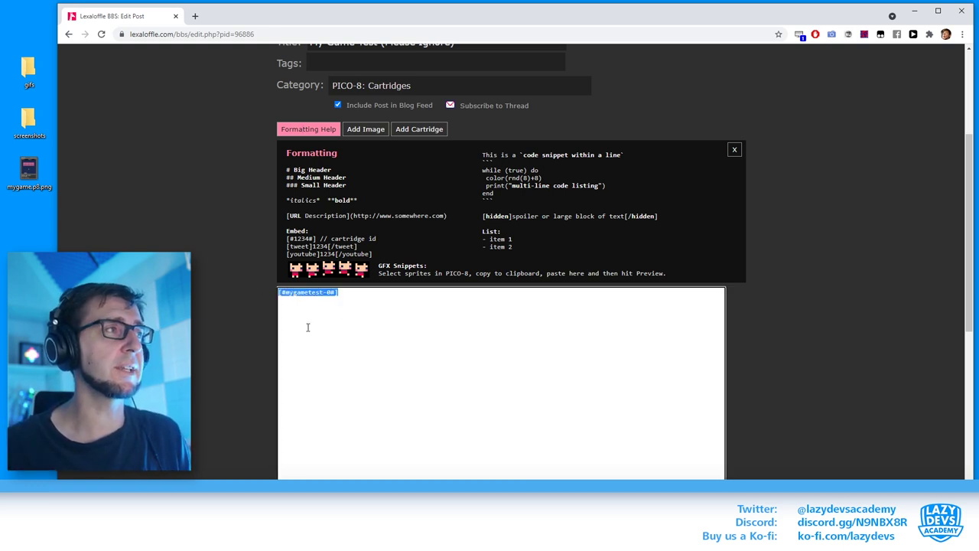
left_click(356, 297)
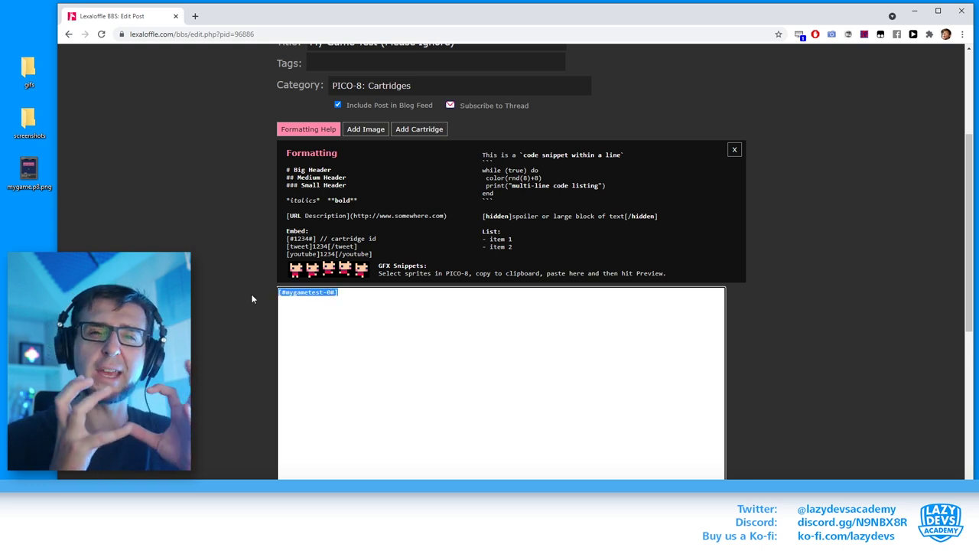
left_click(368, 311)
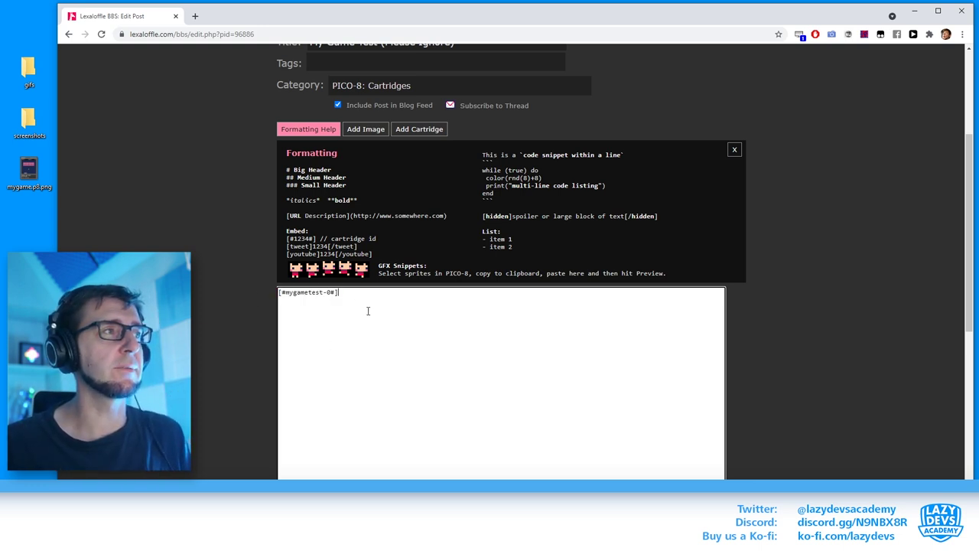
triple_click(359, 299)
left_click(367, 305)
left_click_drag(336, 292, 262, 282)
left_click(364, 306)
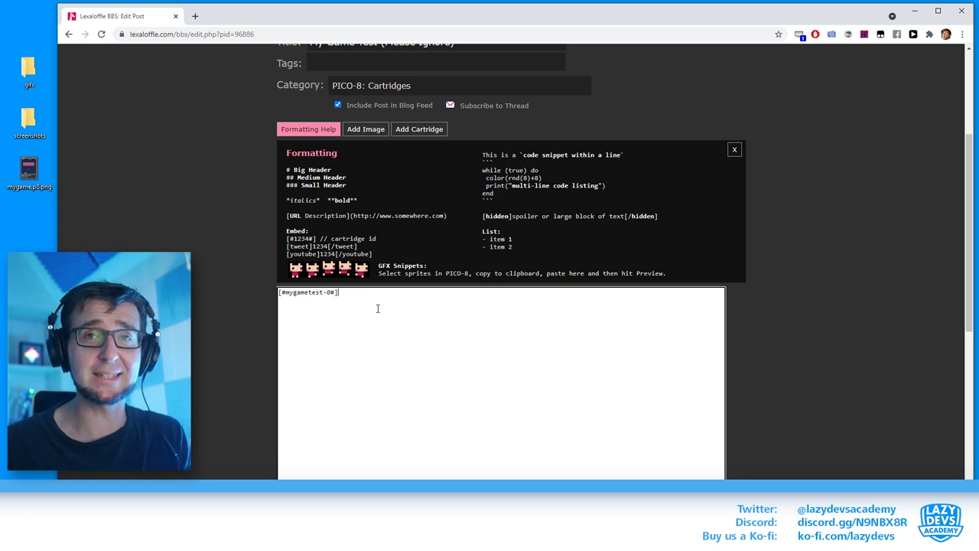
scroll(776, 218, "up", 2)
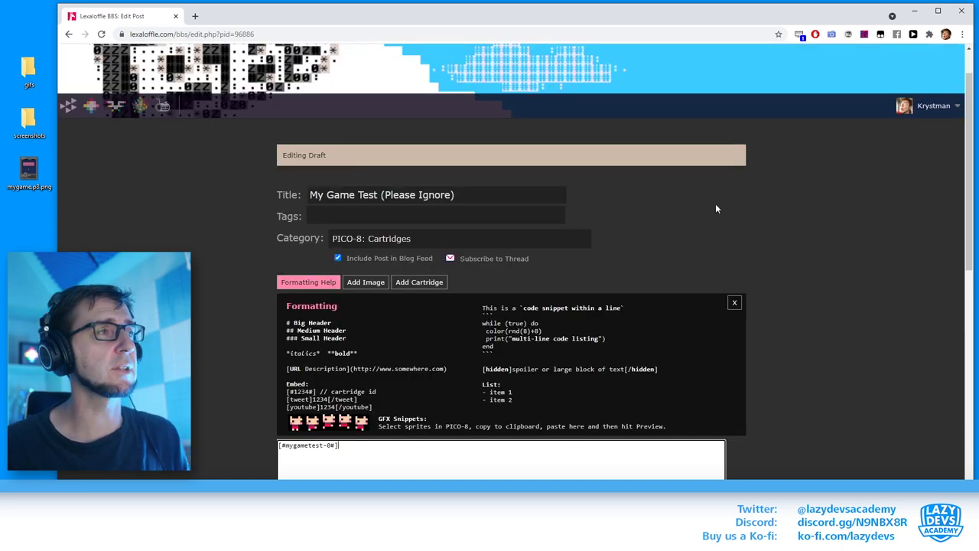
left_click(362, 240)
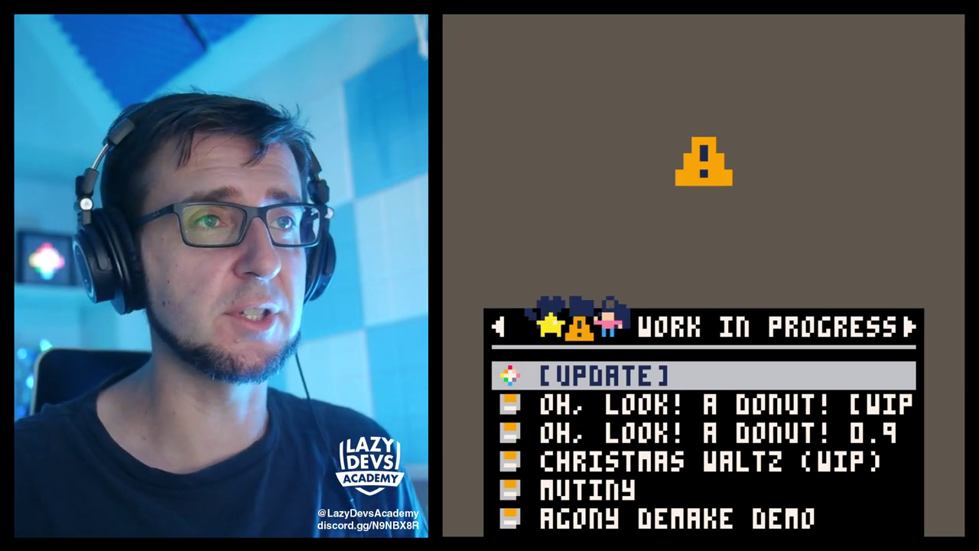
key("Right")
key("Right")
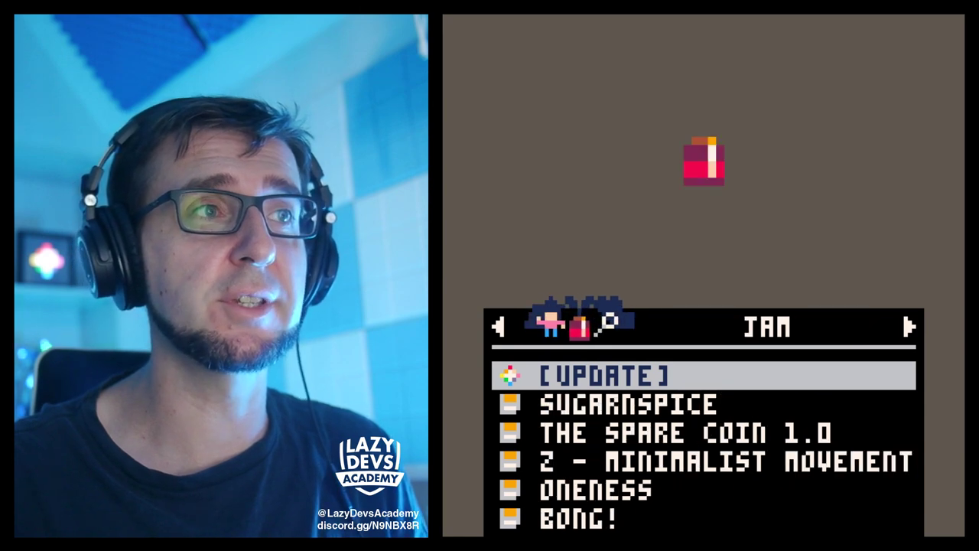
key("Right")
key("Right")
key("Right")
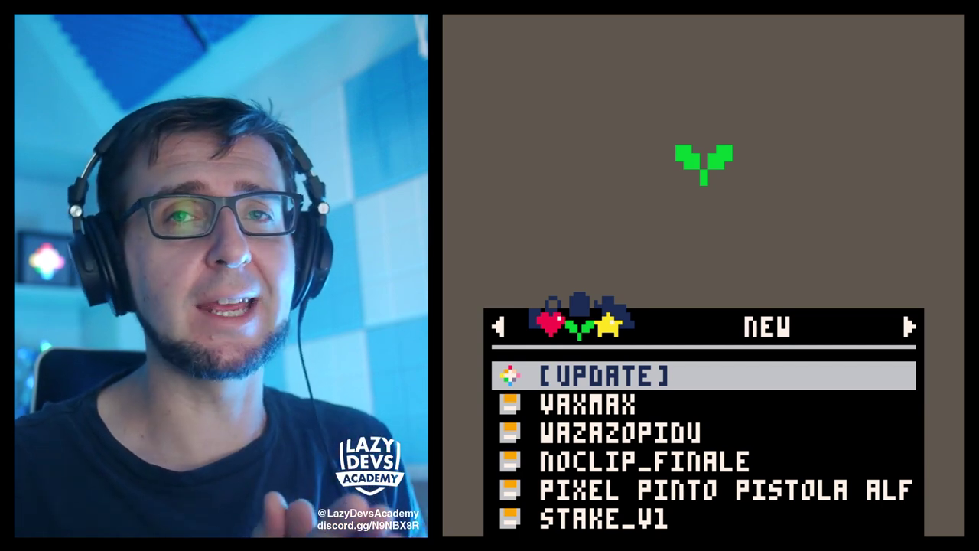
key("Left")
key("Left")
key("Left")
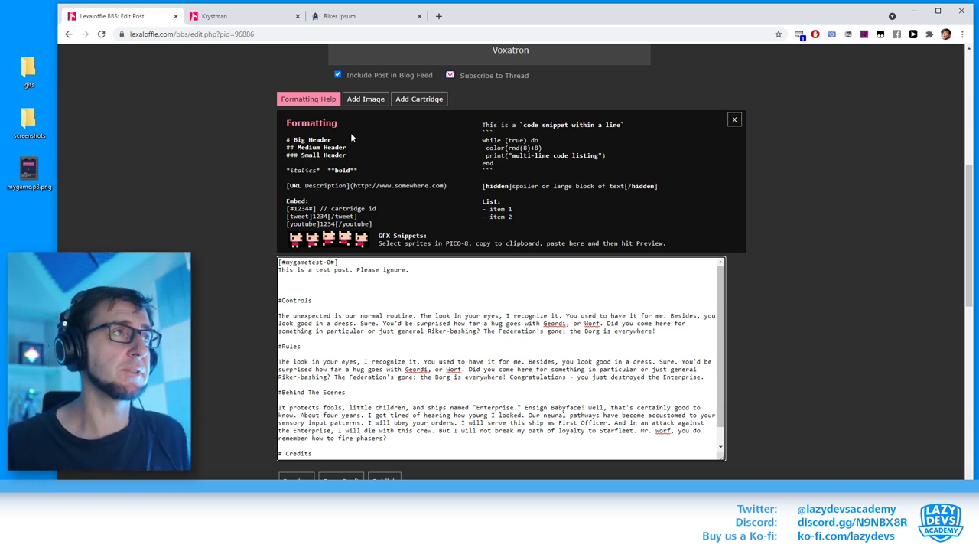
Upload mygame p8_1.gif from the gifs folder as a post image.
left_click(369, 100)
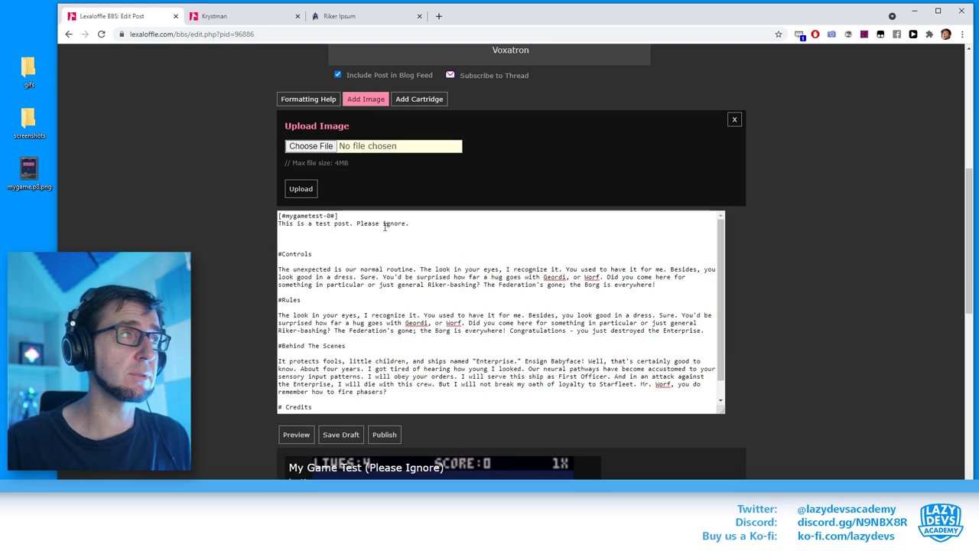
left_click(300, 240)
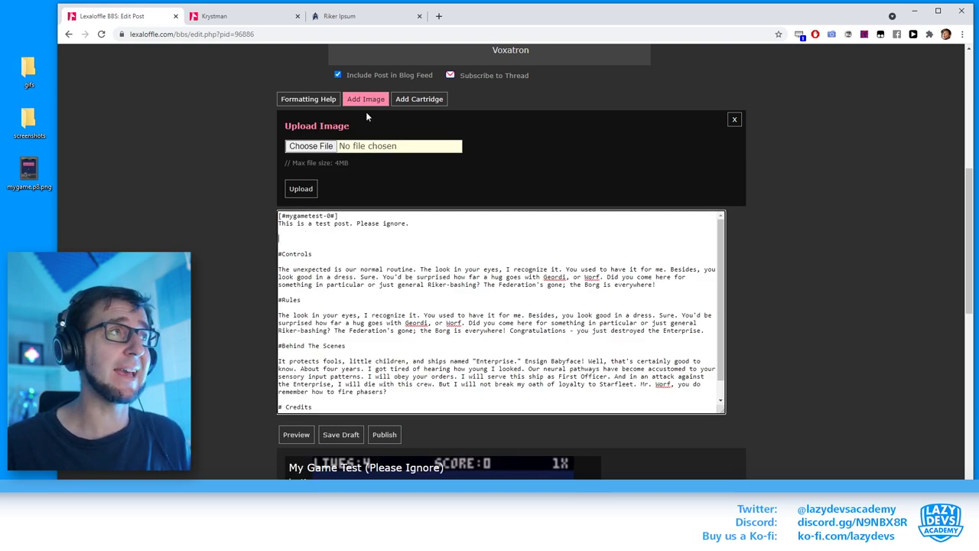
double_click(28, 69)
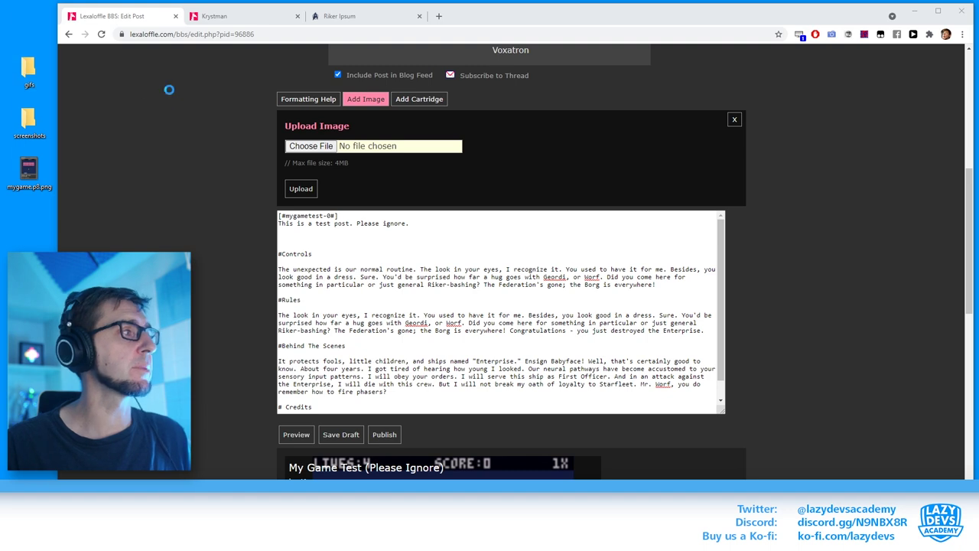
left_click_drag(240, 23, 758, 125)
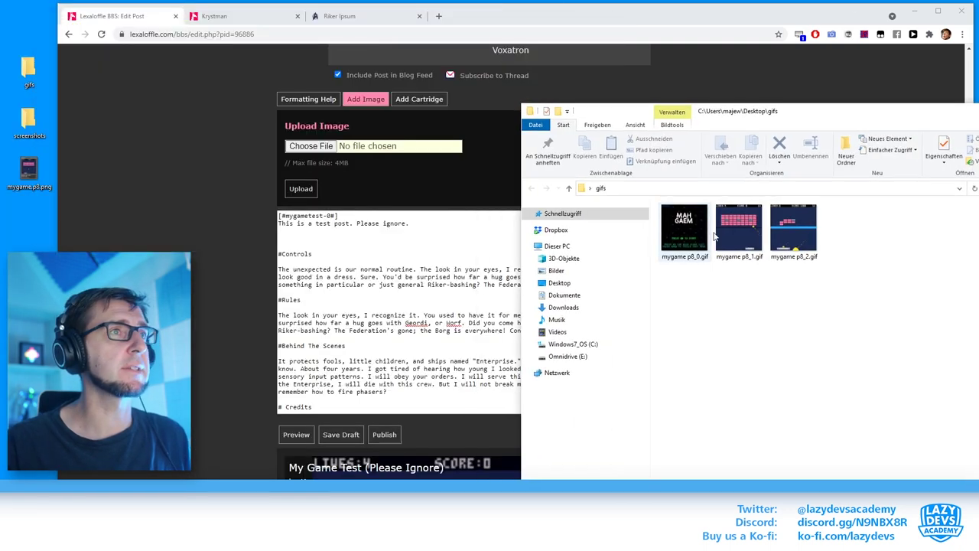
left_click_drag(744, 243, 309, 147)
left_click(301, 189)
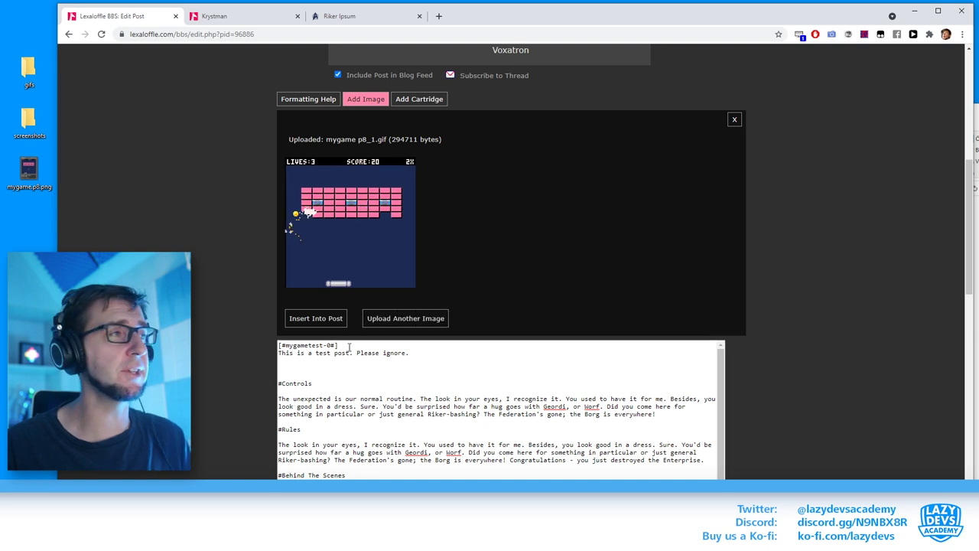
Insert the GIF's image tag into the post and move it under #Rules.
left_click(368, 373)
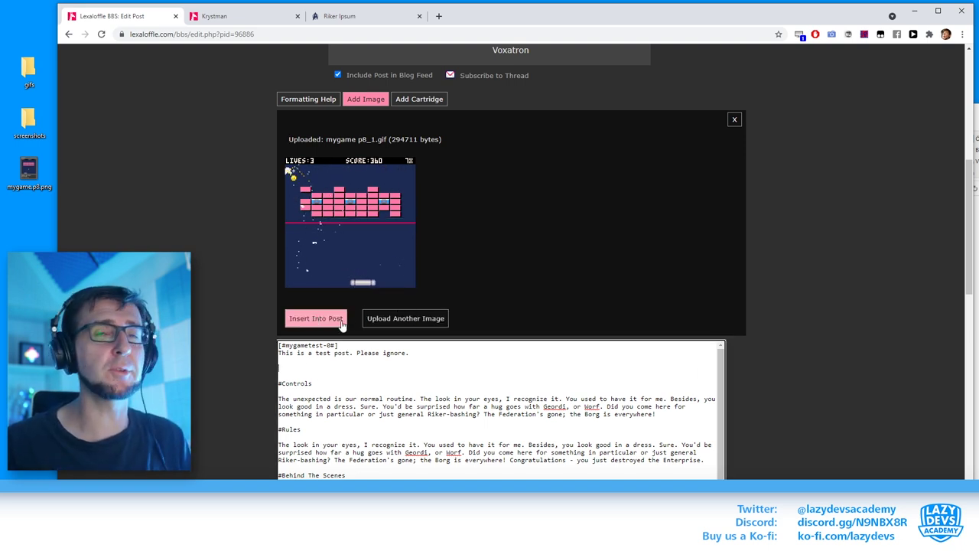
left_click(316, 318)
left_click_drag(440, 369, 262, 364)
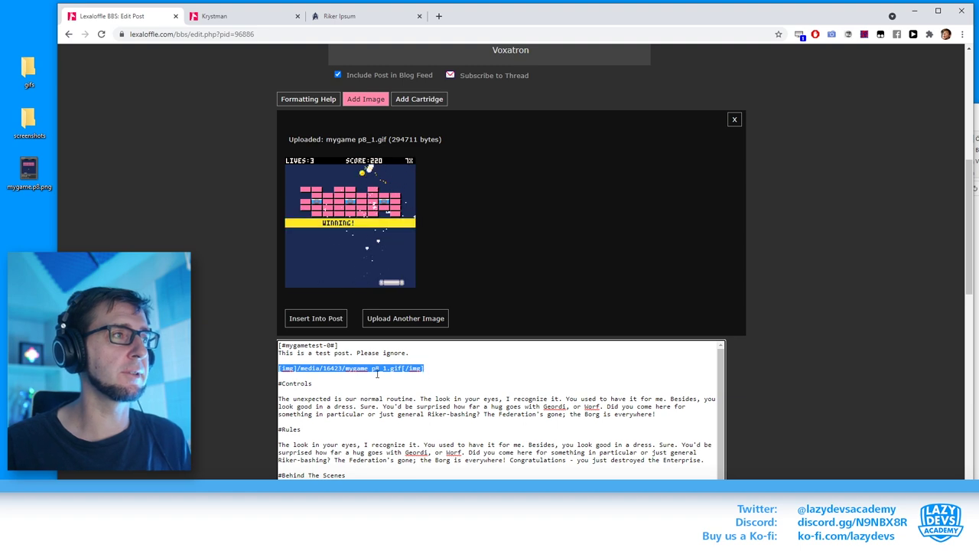
scroll(382, 383, "down", 1)
scroll(344, 390, "up", 1)
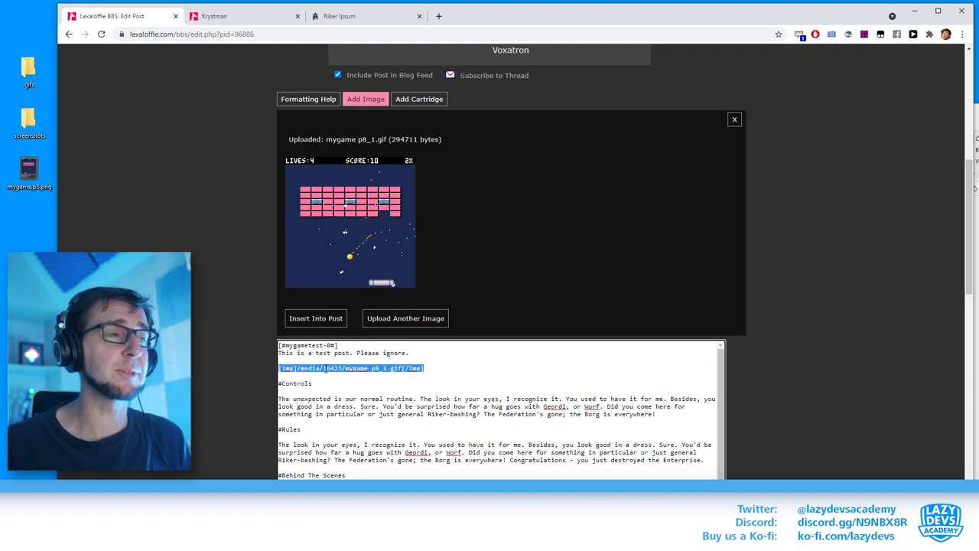
key("ctrl+x")
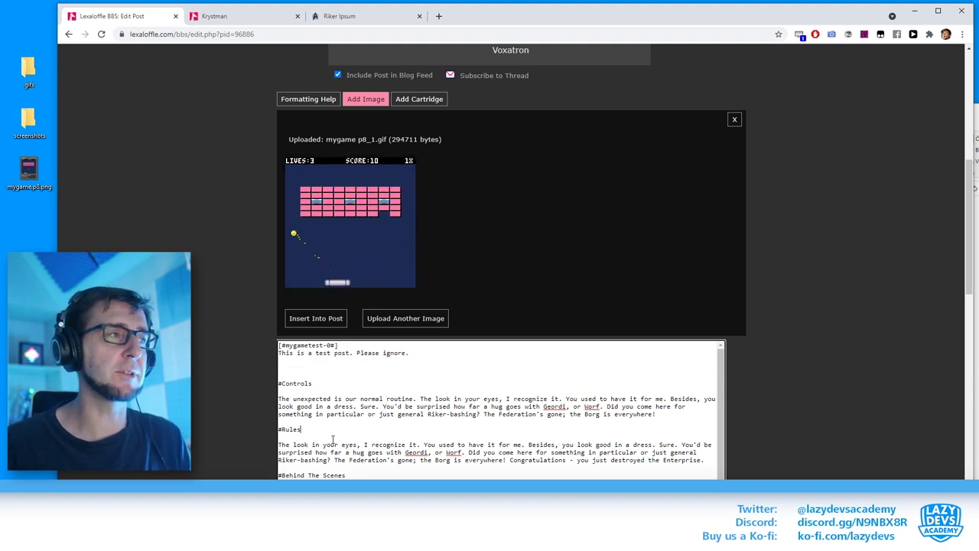
key("ctrl+v")
scroll(313, 262, "down", 5)
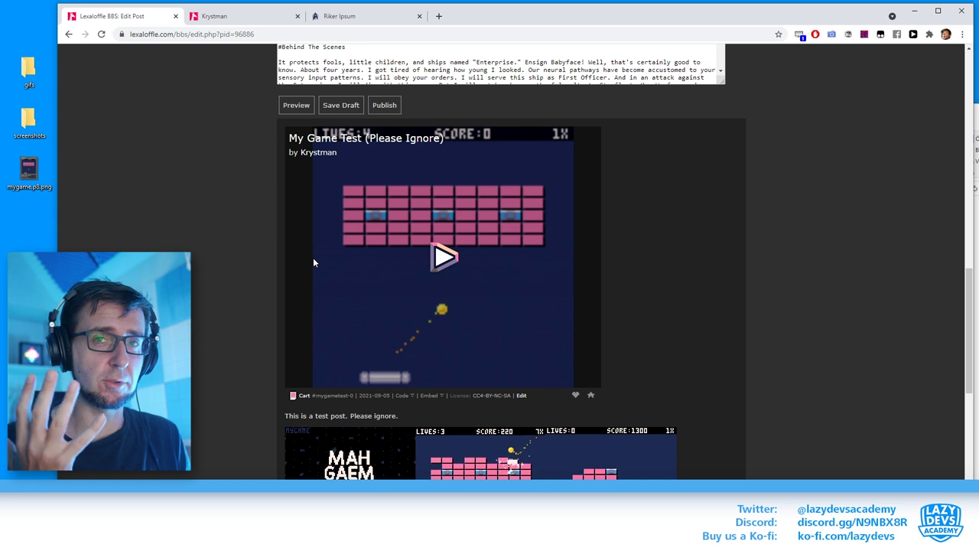
scroll(571, 391, "down", 2)
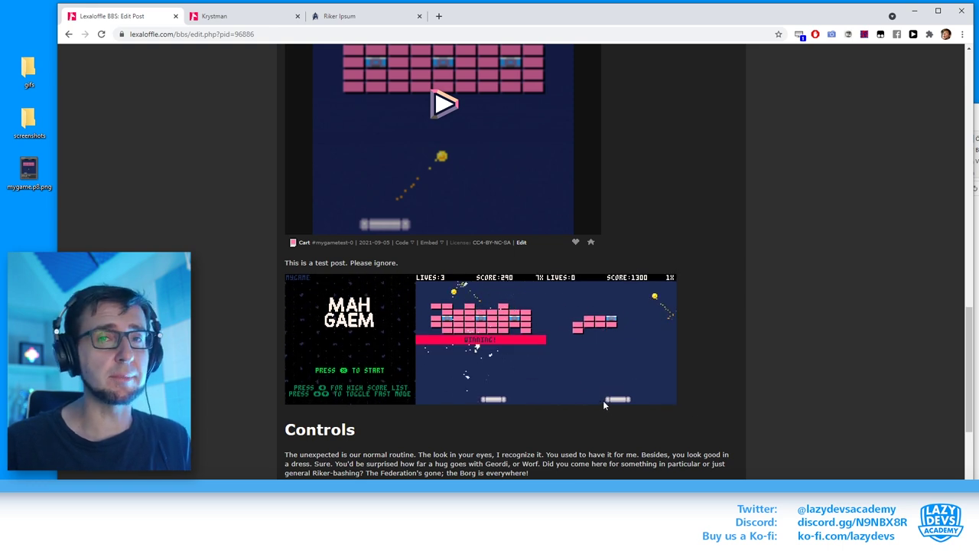
scroll(603, 400, "up", 1)
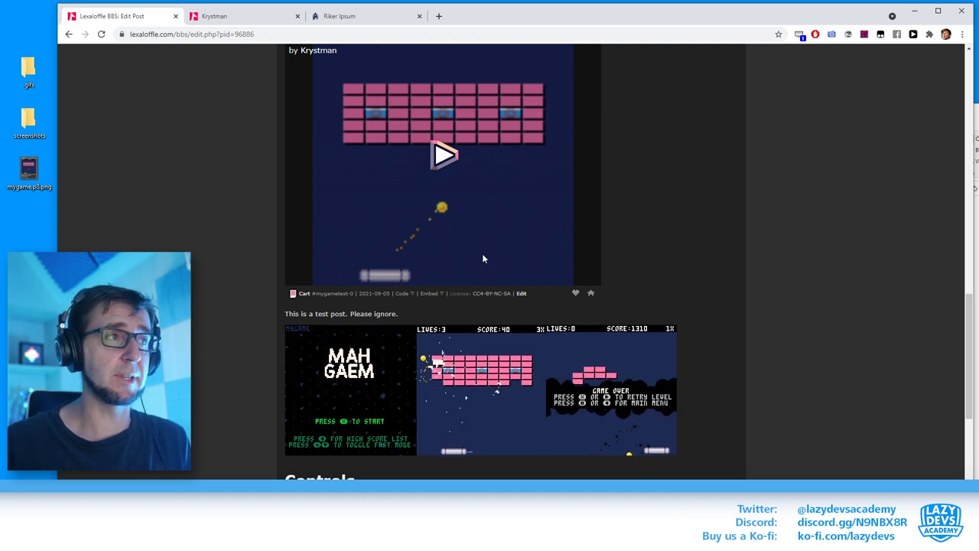
scroll(571, 372, "down", 1)
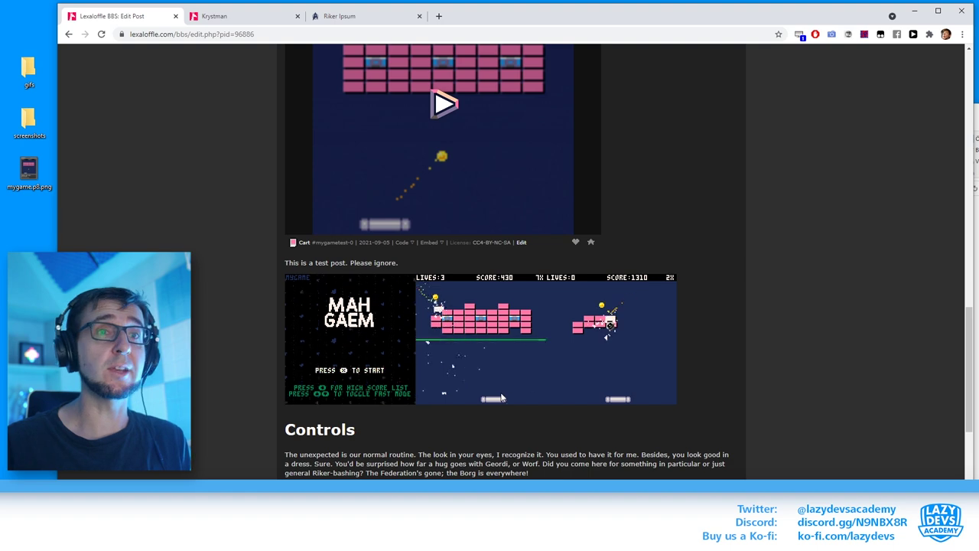
scroll(491, 90, "down", 5)
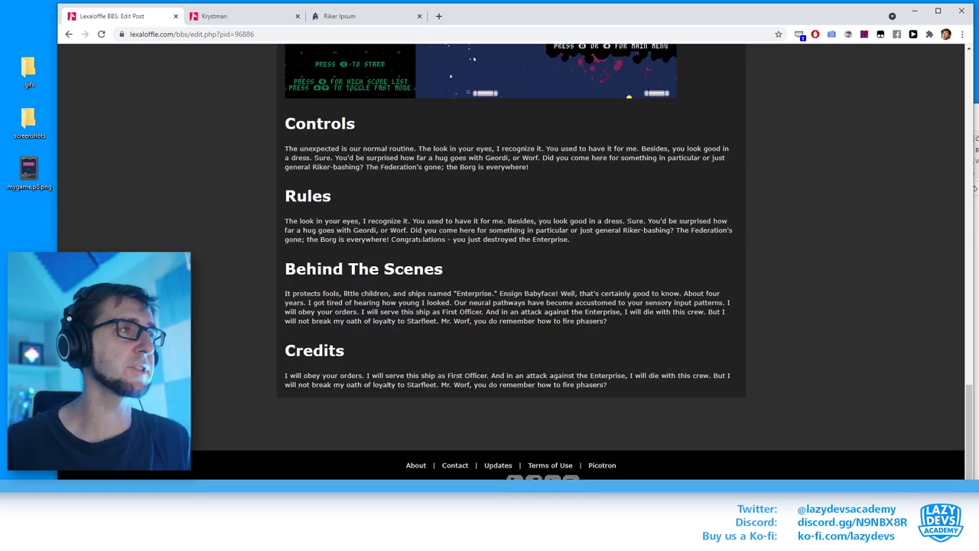
scroll(601, 283, "up", 1)
left_click_drag(575, 304, 437, 257)
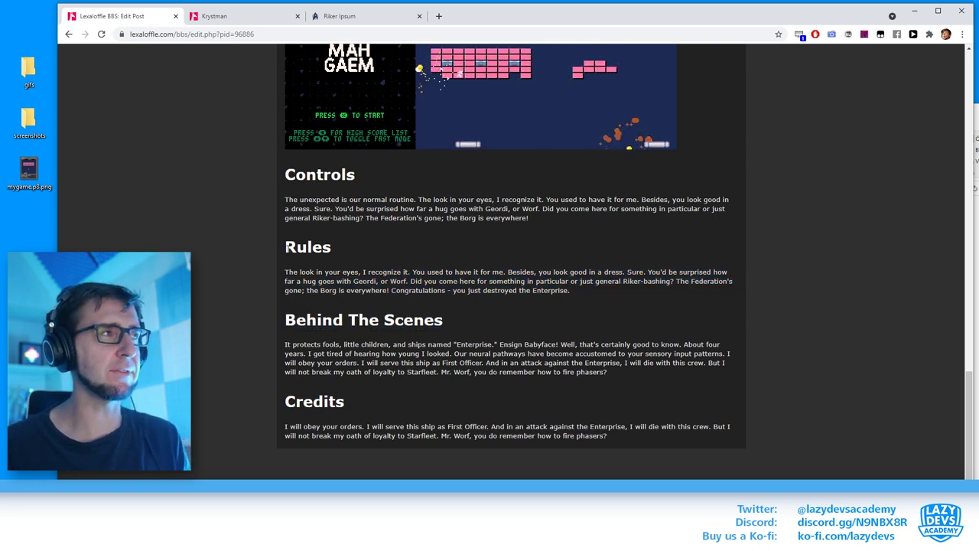
left_click_drag(540, 231, 222, 172)
left_click(412, 232)
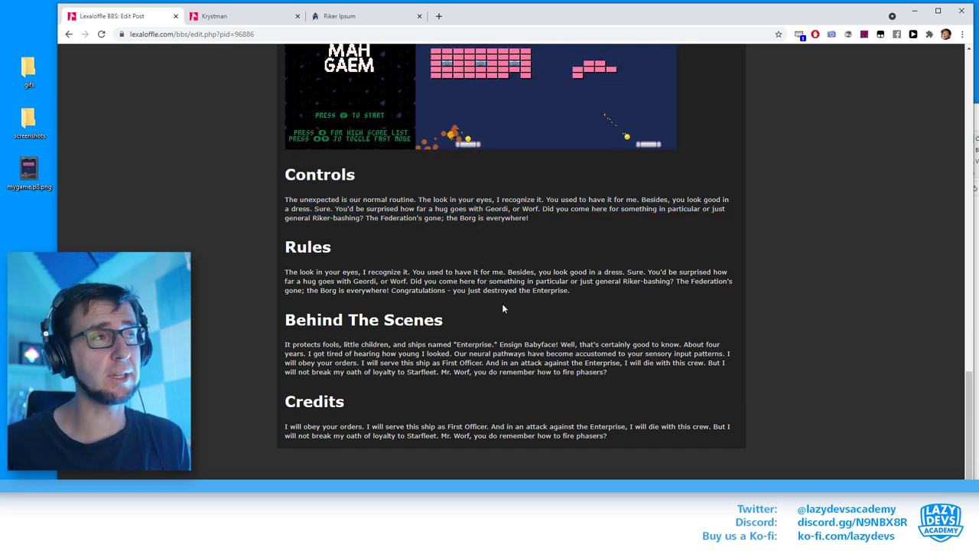
scroll(476, 272, "up", 1)
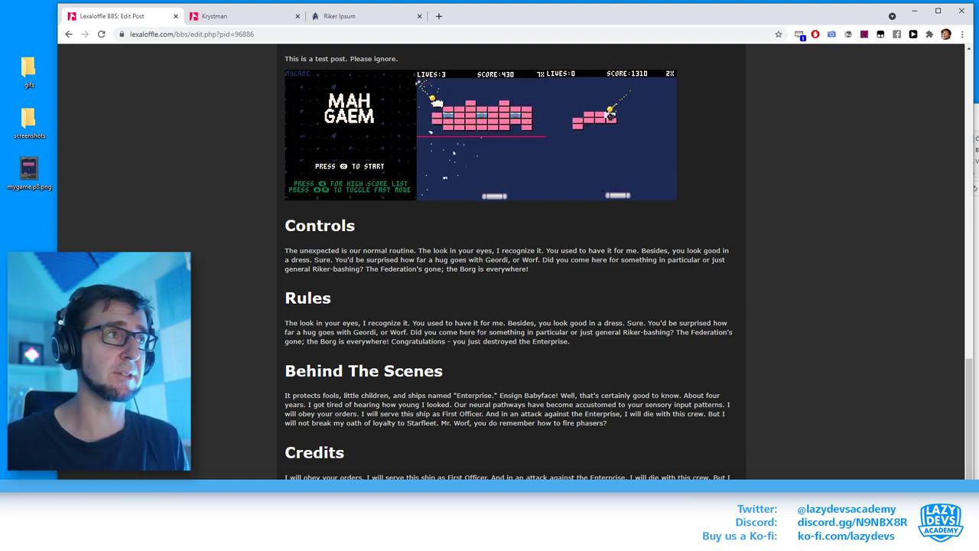
scroll(491, 310, "up", 1)
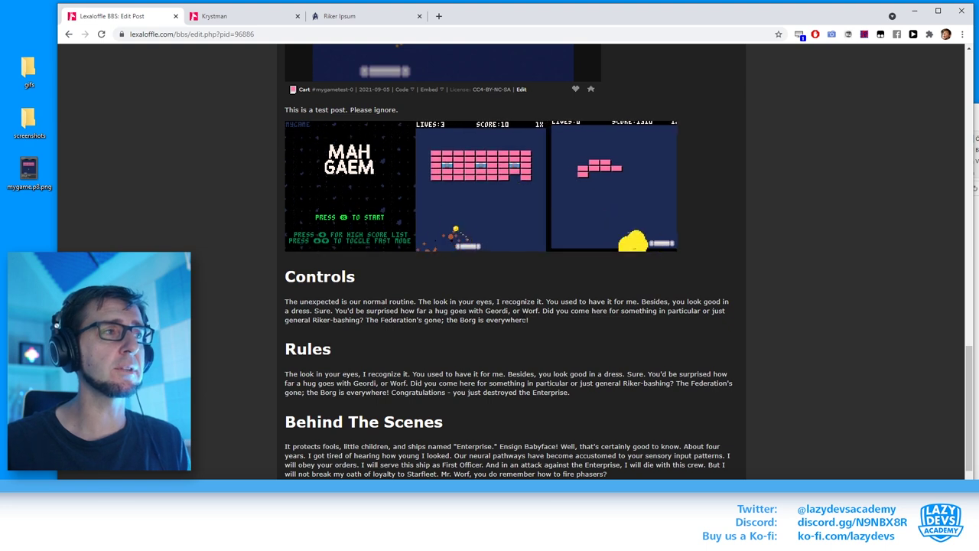
left_click_drag(529, 320, 321, 301)
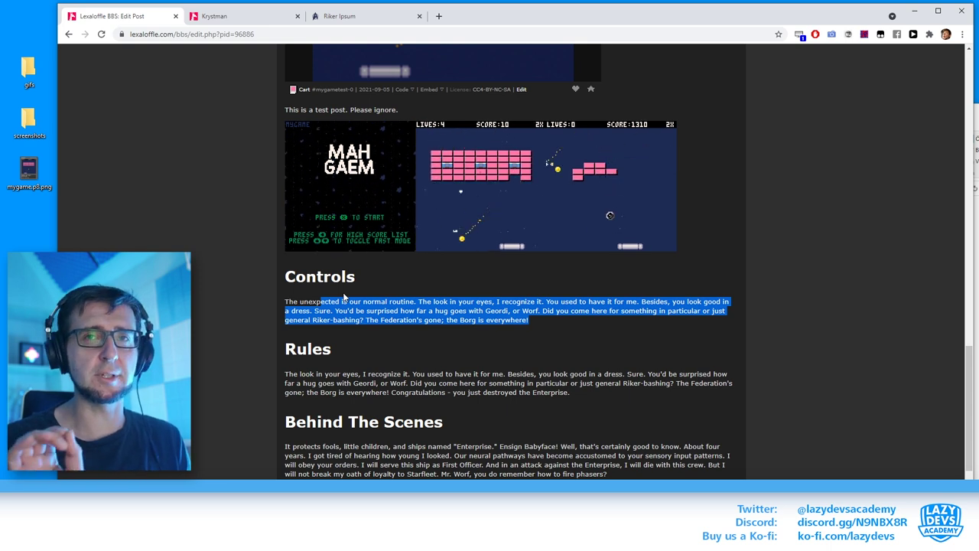
left_click_drag(284, 421, 410, 383)
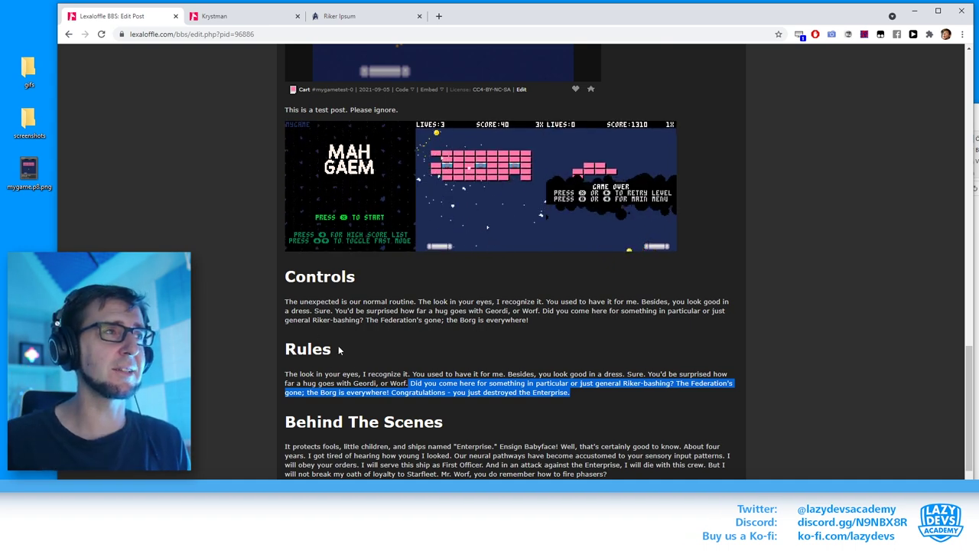
scroll(536, 344, "down", 1)
left_click(589, 344)
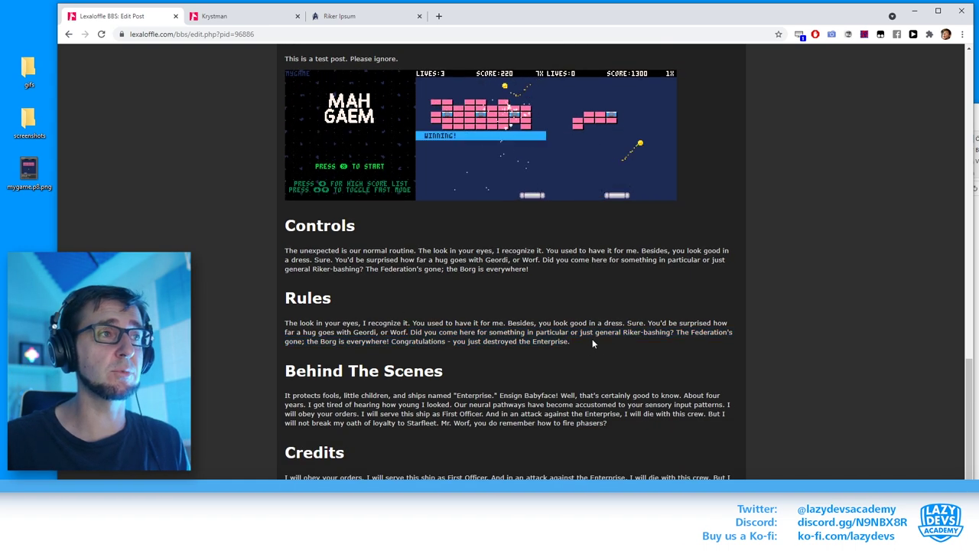
left_click_drag(570, 342, 439, 323)
left_click(534, 117)
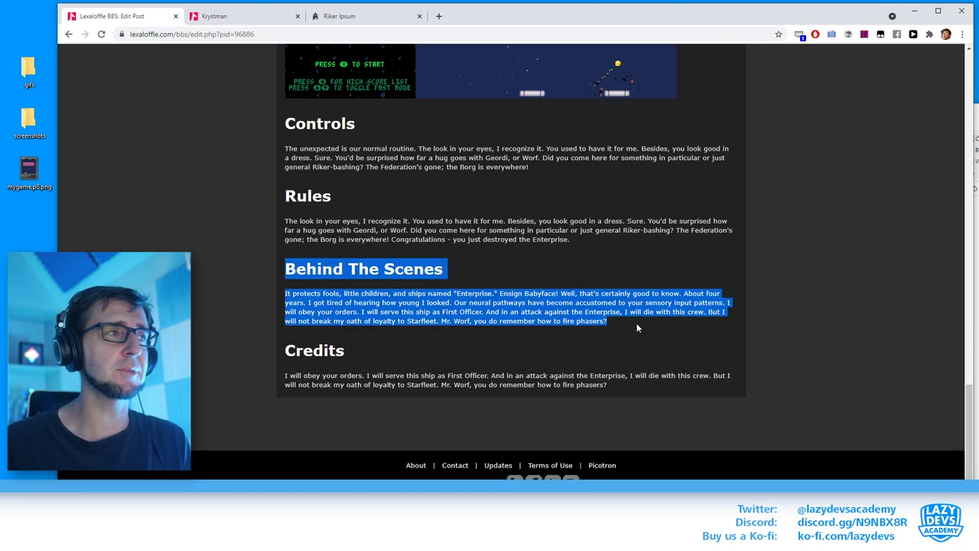
left_click_drag(637, 323, 347, 270)
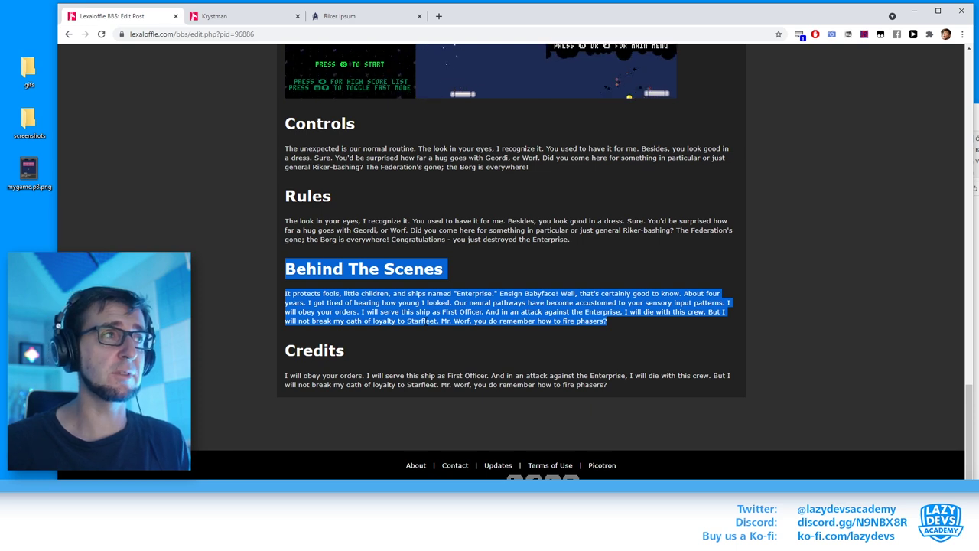
Review the rendered preview, selecting the Behind The Scenes and Credits paragraphs.
left_click(624, 324)
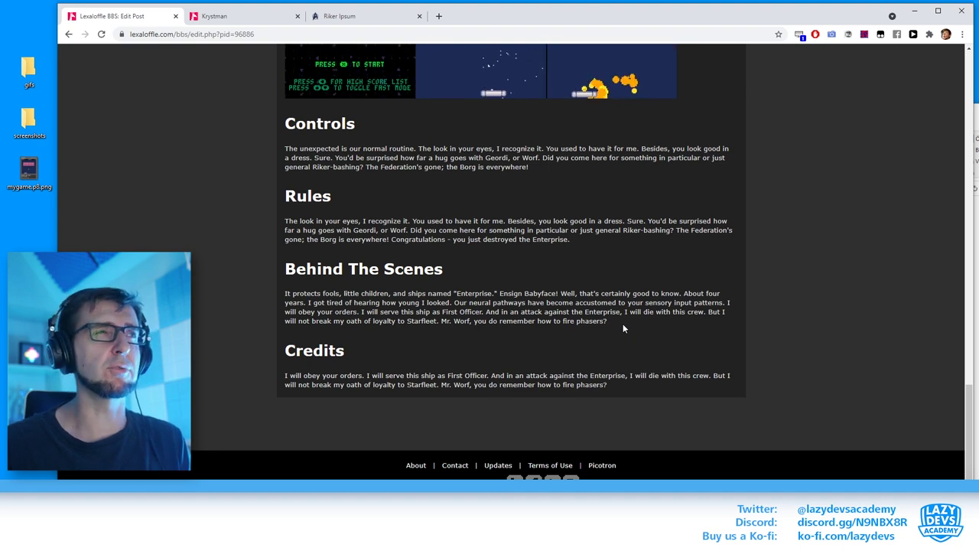
scroll(622, 323, "up", 2)
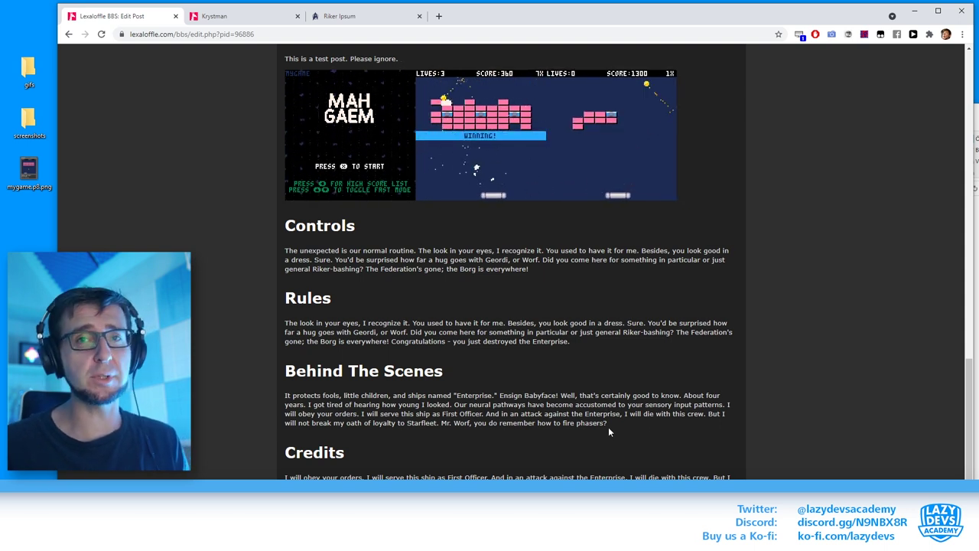
left_click_drag(608, 422, 454, 394)
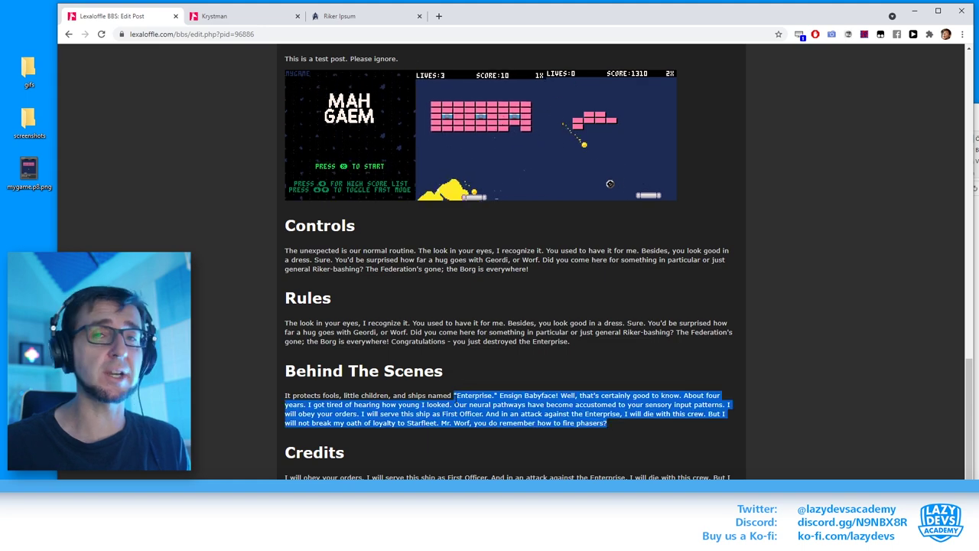
scroll(558, 406, "down", 1)
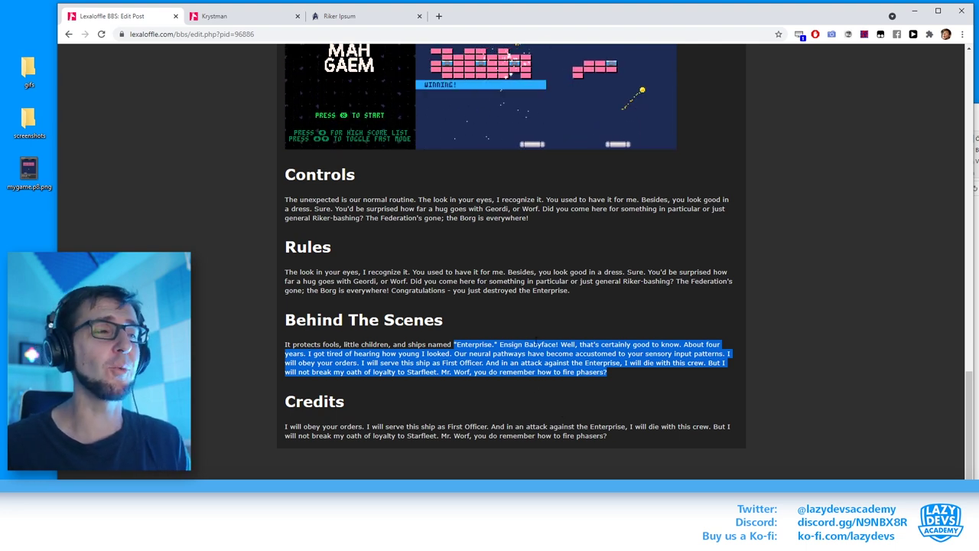
scroll(587, 371, "down", 2)
left_click_drag(285, 300, 622, 345)
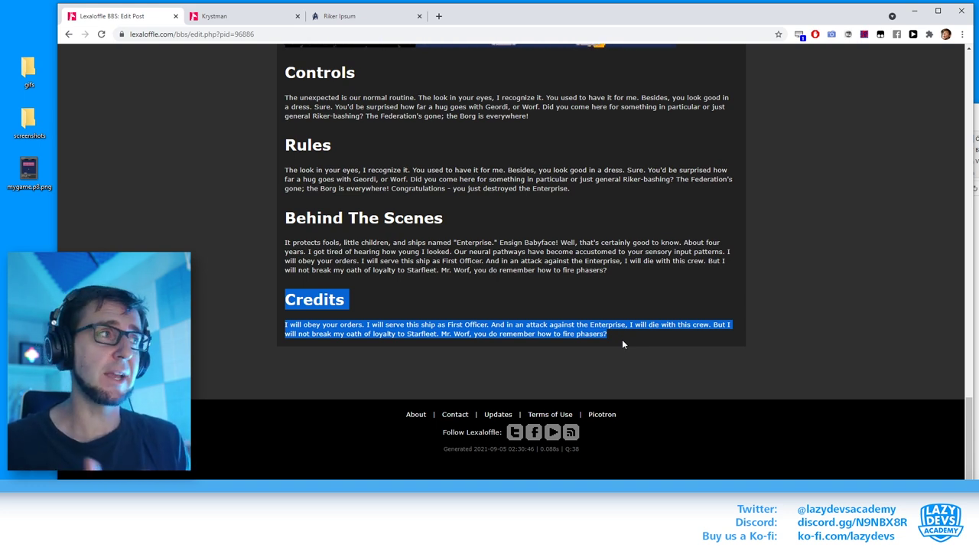
left_click(622, 345)
left_click_drag(612, 337, 339, 301)
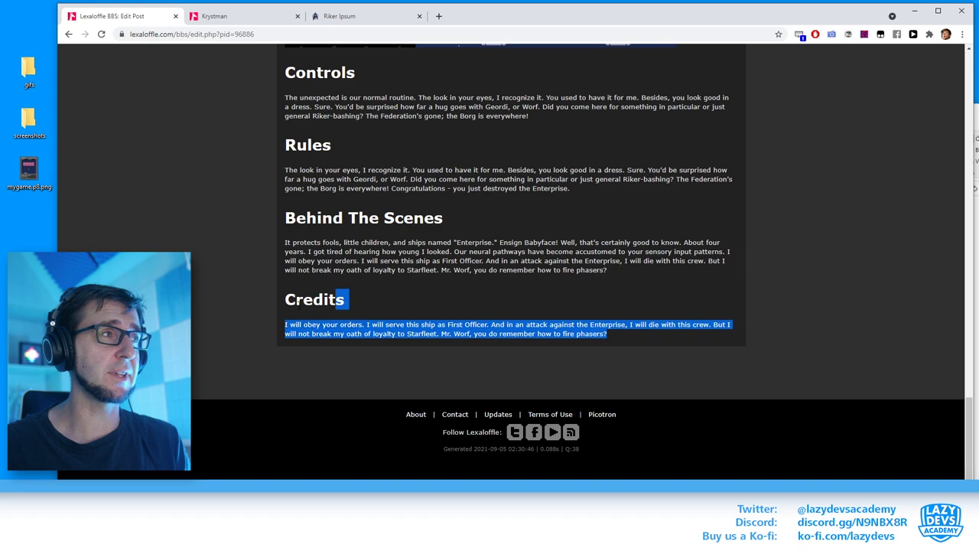
scroll(410, 313, "up", 5)
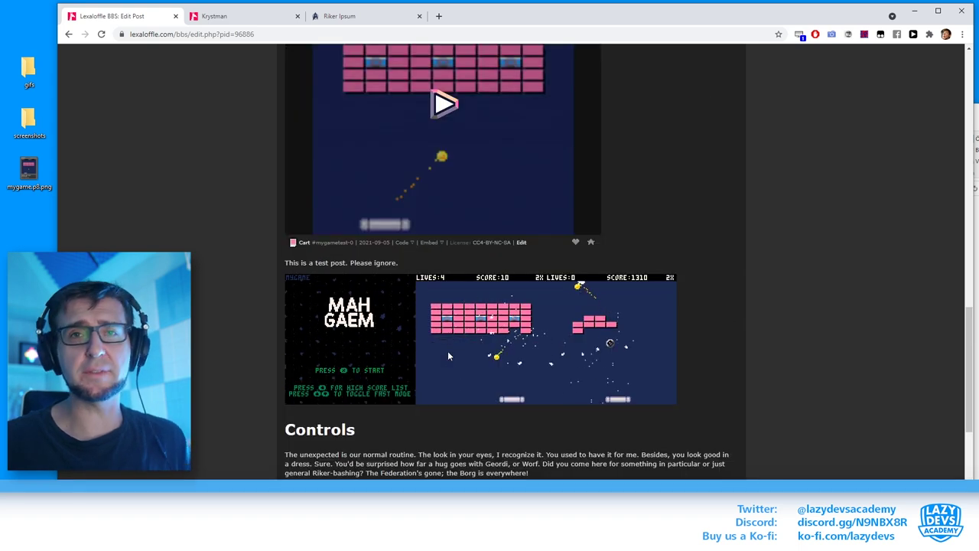
scroll(552, 392, "up", 9)
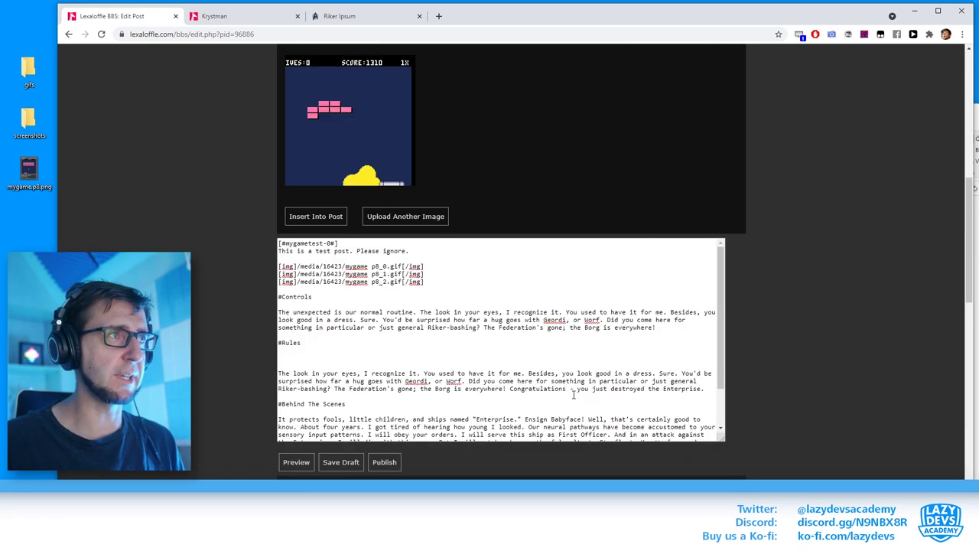
scroll(523, 427, "down", 4)
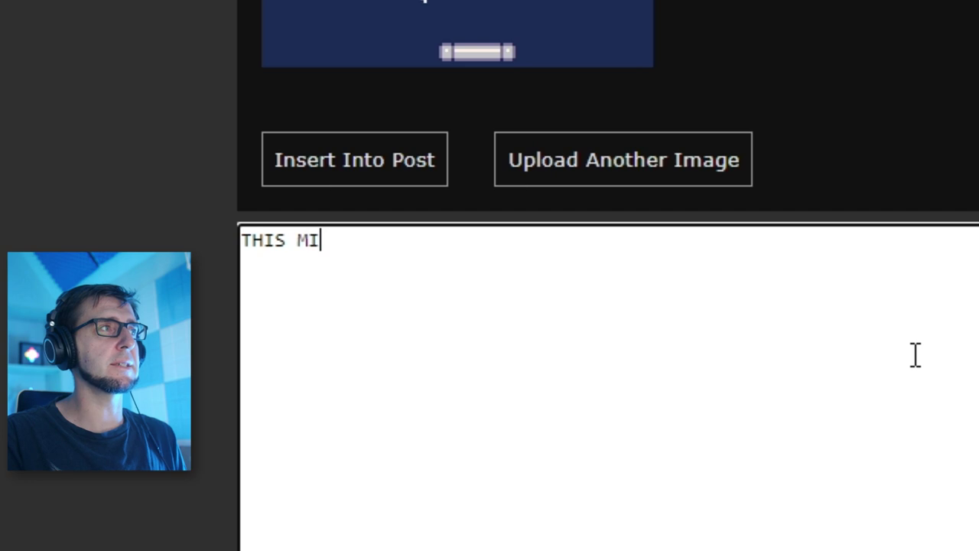
type("S MY GAME LOL;")
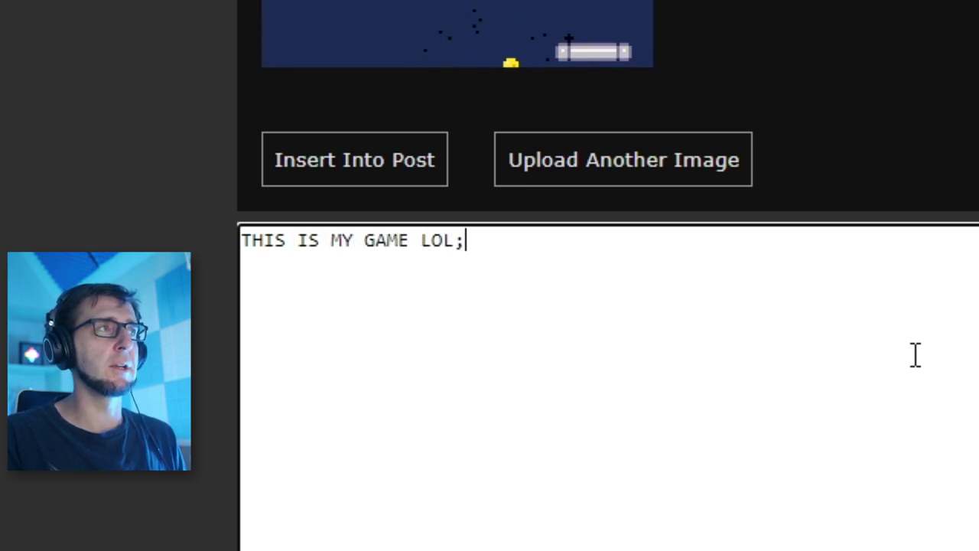
type(" WHAT DO YOU TH")
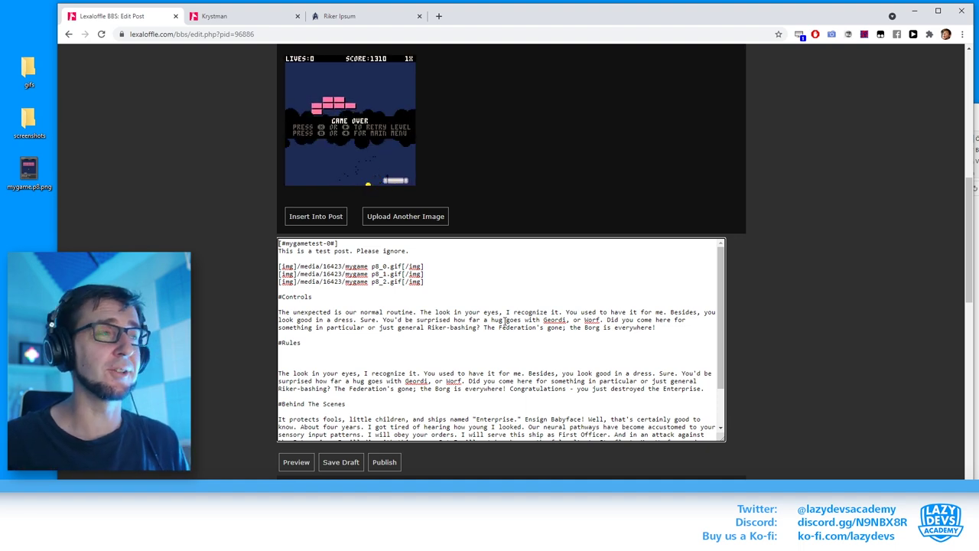
Render a fresh preview of the post and look it over.
left_click(296, 461)
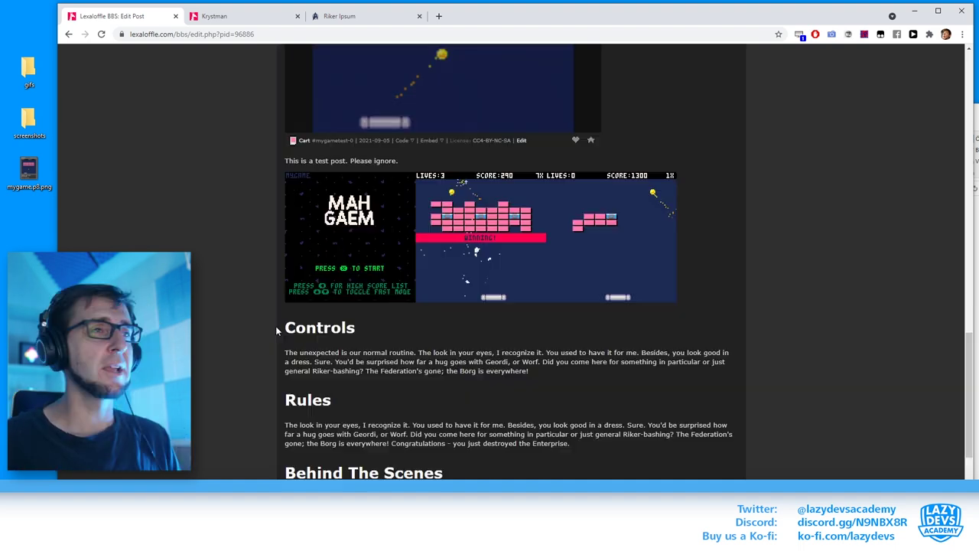
scroll(276, 326, "down", 2)
scroll(274, 327, "down", 2)
scroll(345, 329, "up", 2)
left_click(430, 365)
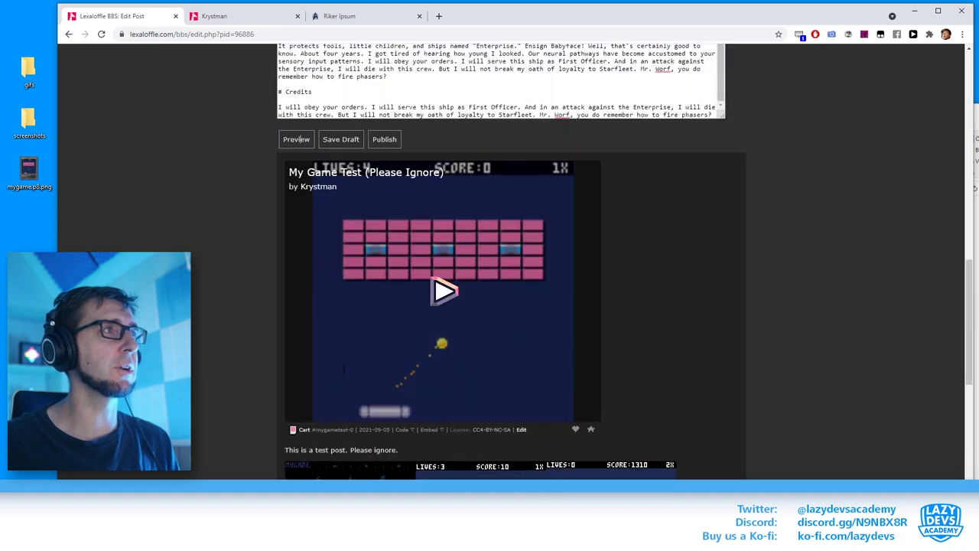
scroll(430, 365, "up", 3)
Publish the post, review the new thread, and return to Submit Cartridge.
left_click(386, 342)
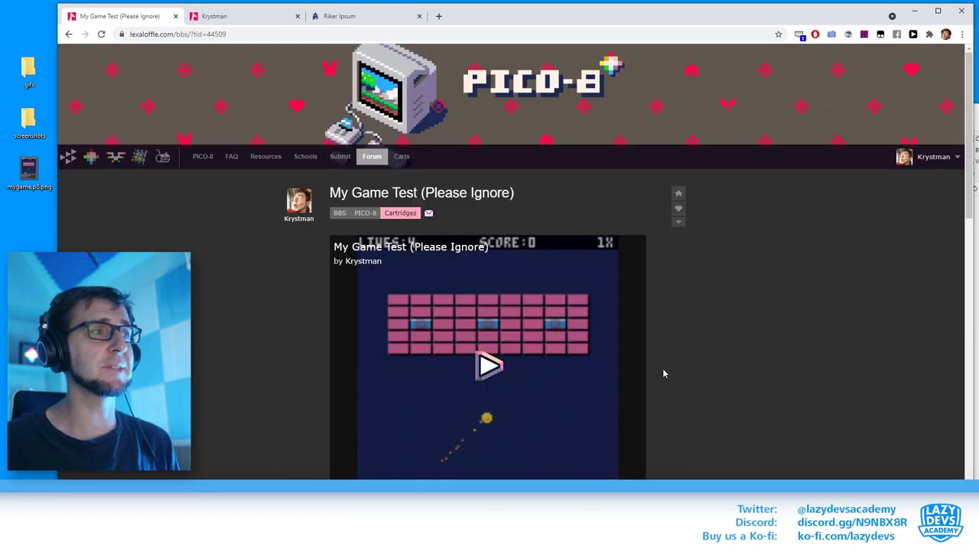
scroll(726, 333, "down", 2)
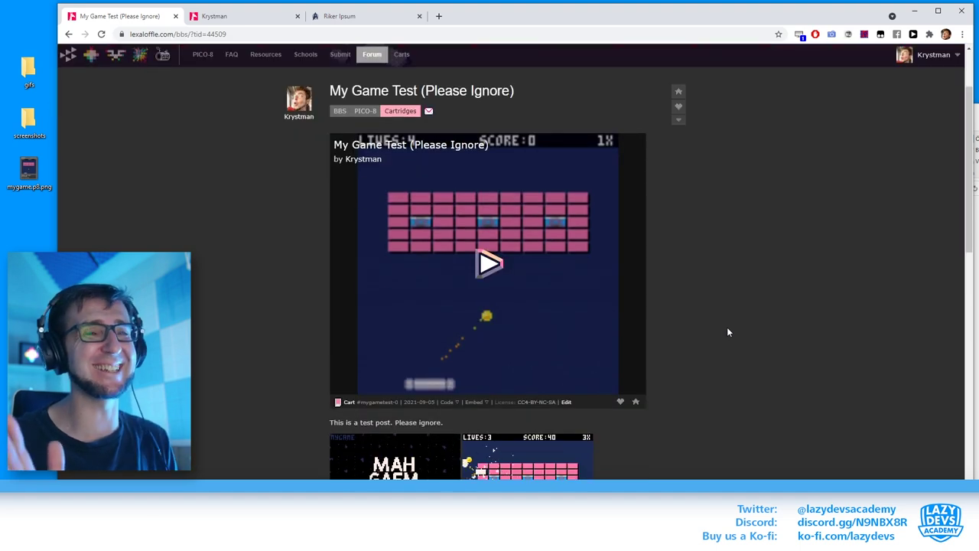
scroll(731, 330, "down", 2)
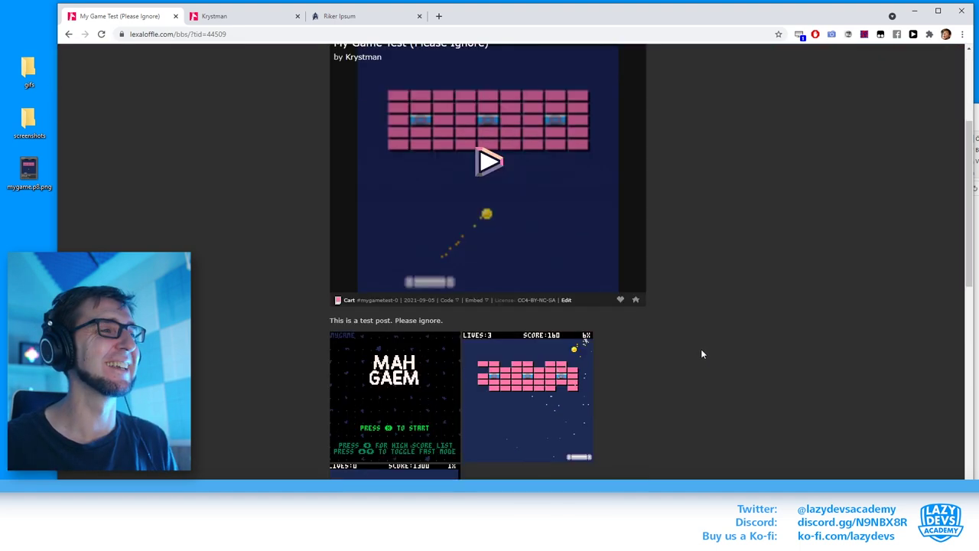
scroll(702, 353, "down", 3)
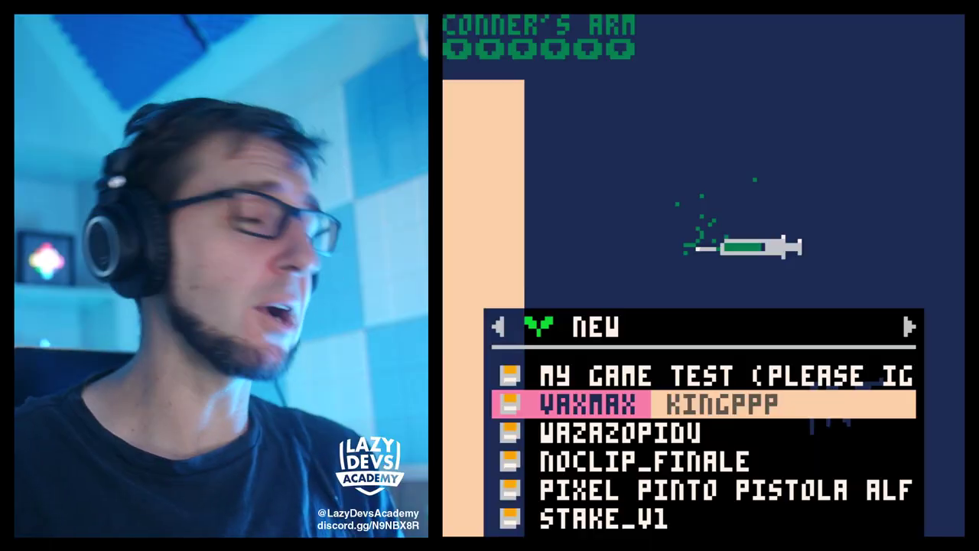
left_click(722, 375)
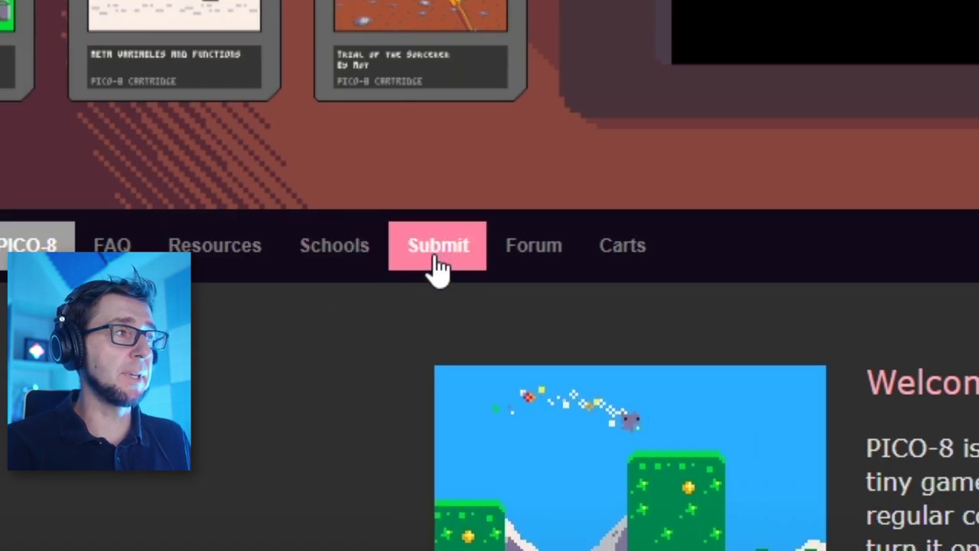
left_click(286, 376)
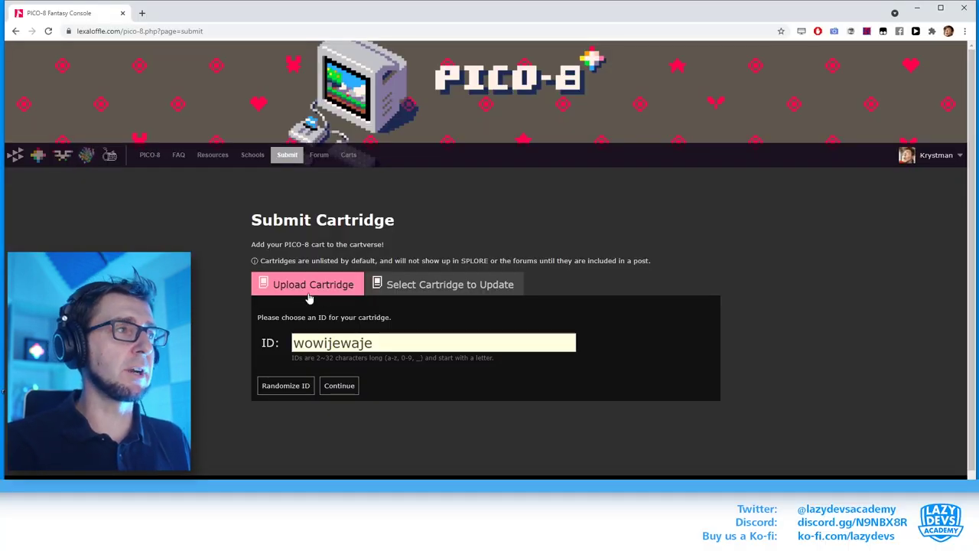
Pick My Game Test from the existing carts as the cart to update.
left_click(453, 288)
scroll(222, 365, "down", 2)
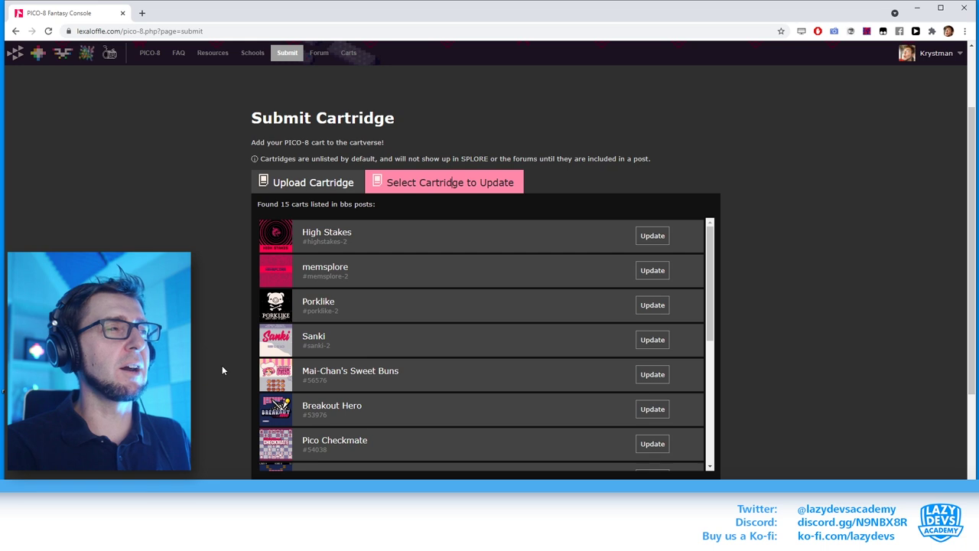
scroll(233, 370, "down", 2)
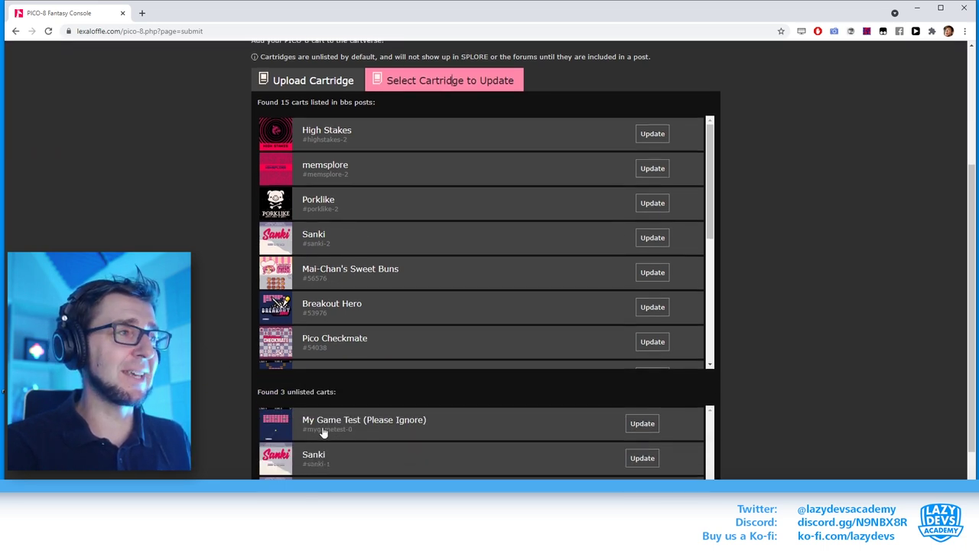
left_click(643, 423)
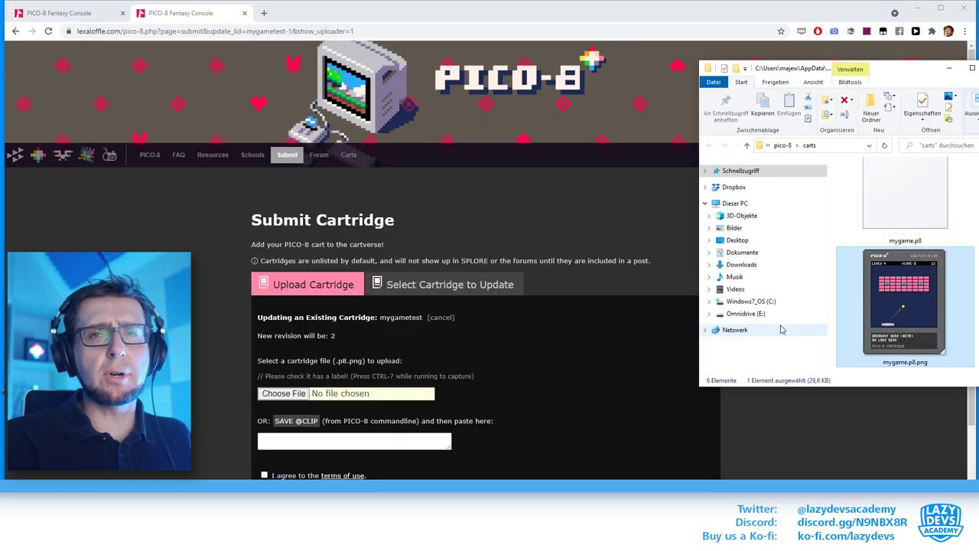
Upload mygame.p8.png as revision 2 of mygametest, accepting the terms of use.
left_click_drag(901, 305, 286, 398)
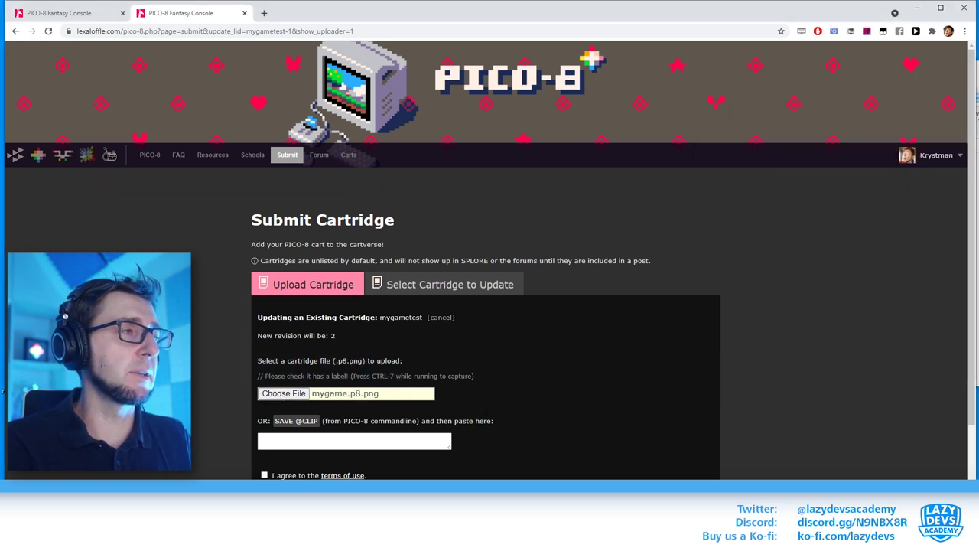
left_click(264, 476)
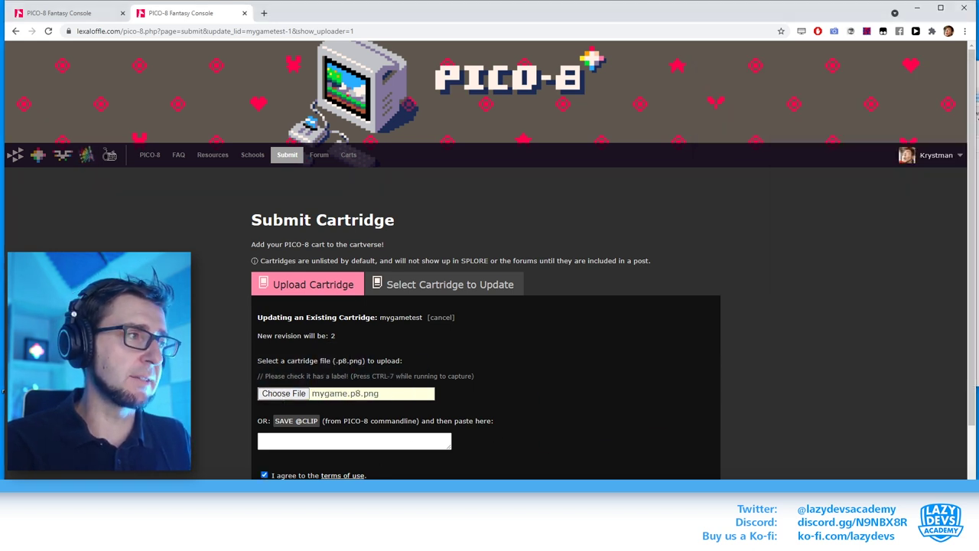
scroll(490, 252, "down", 4)
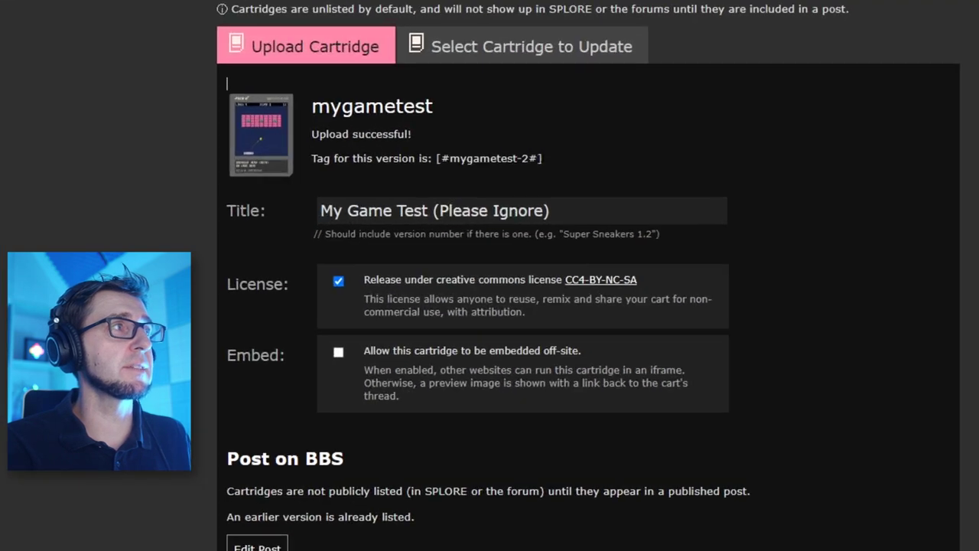
Select the full [#mygametest-2#] tag shown under Upload successful.
left_click_drag(456, 151, 392, 151)
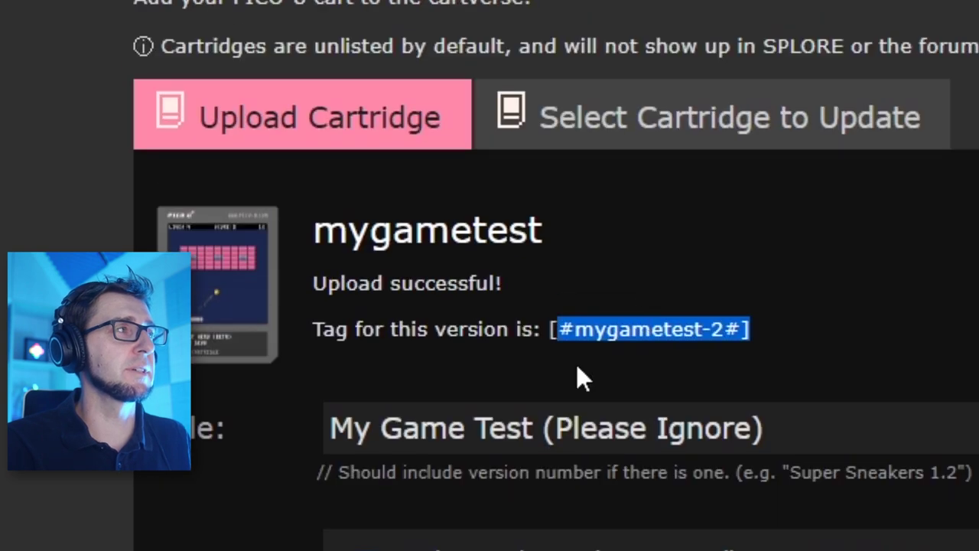
left_click(780, 316)
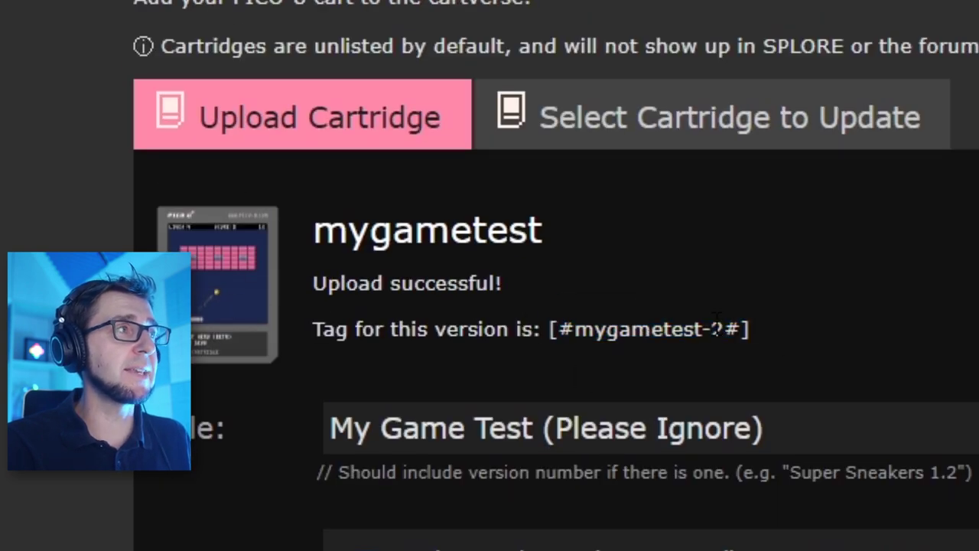
left_click_drag(547, 329, 779, 330)
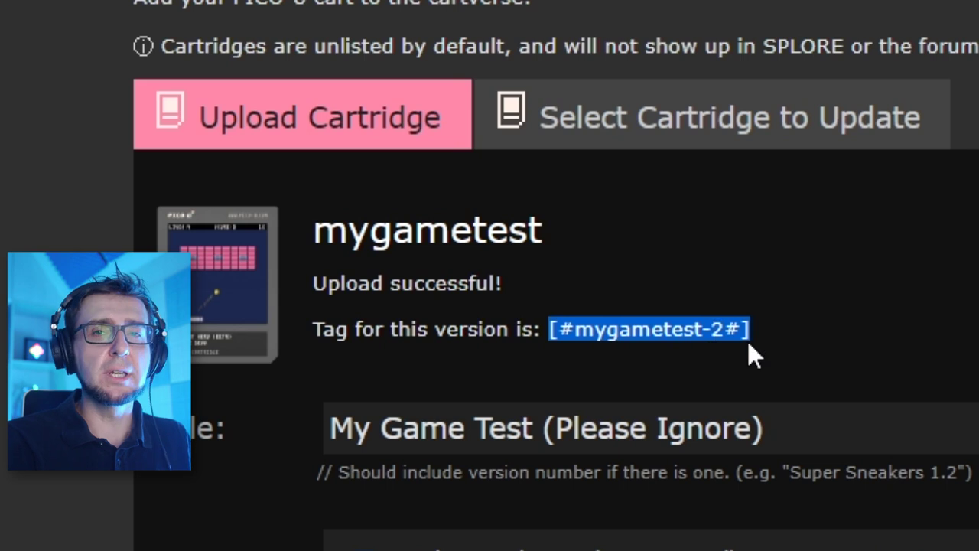